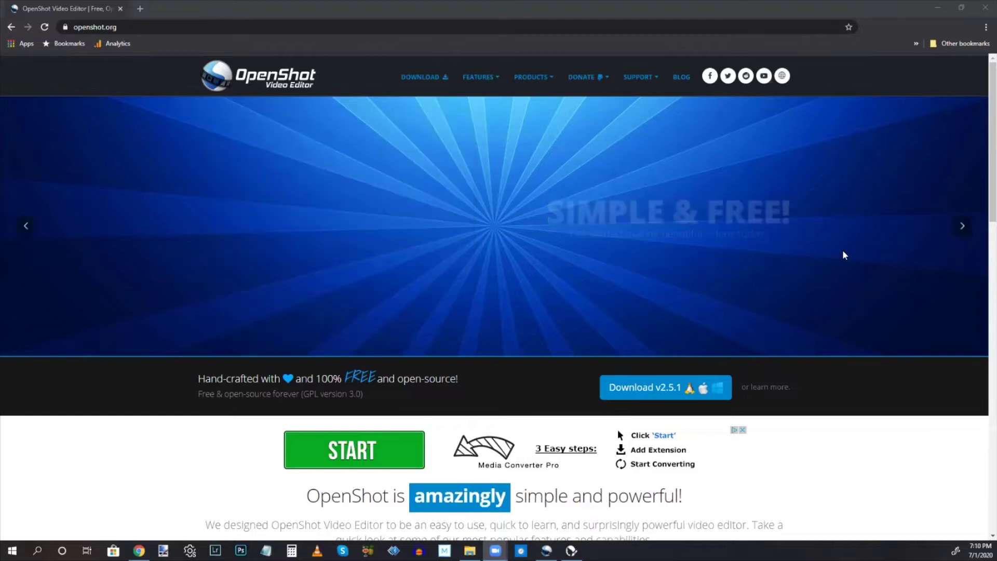
- Close Chrome, watch the MVI_0373.MP4 take in VLC, then close VLC
click(985, 9)
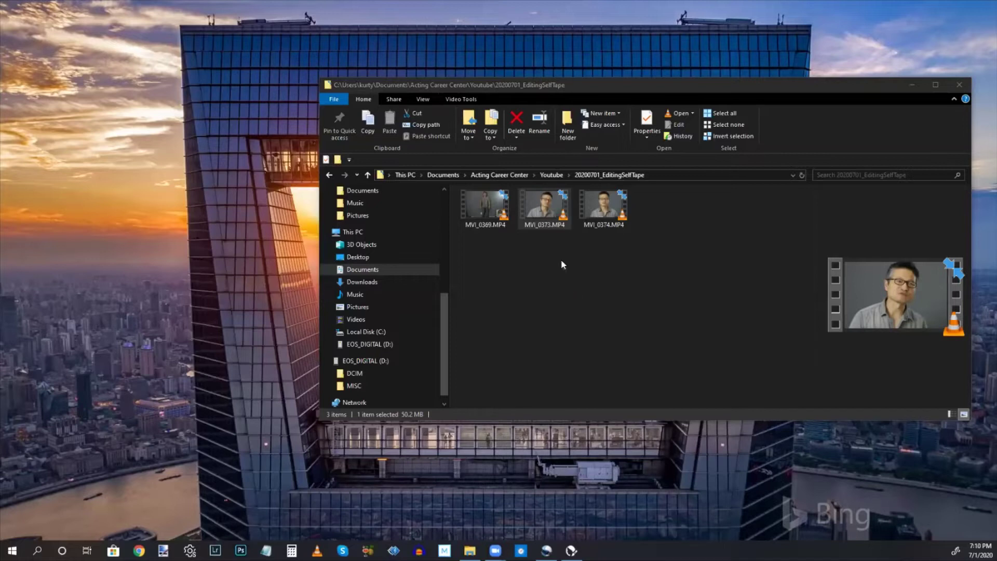
double_click(546, 207)
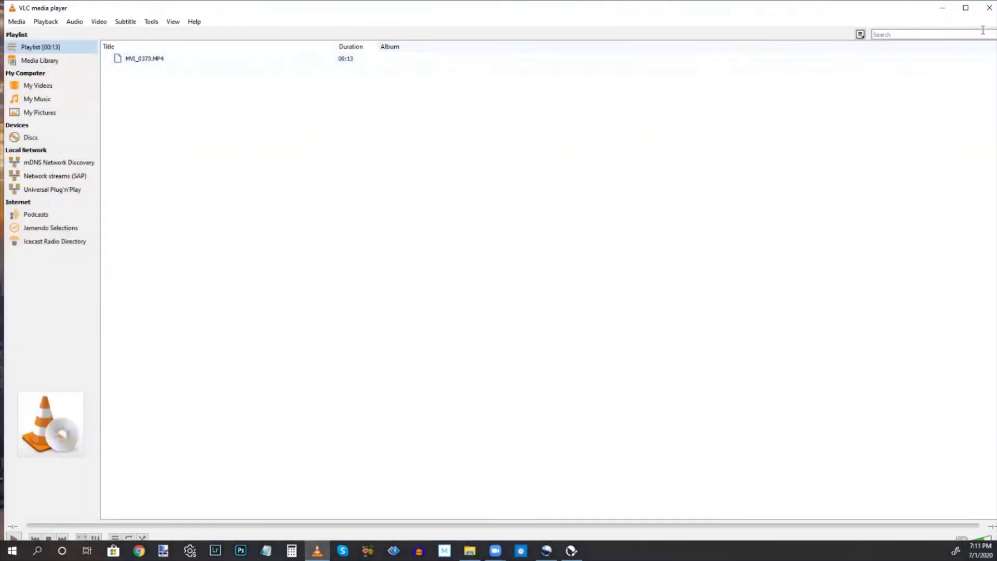
click(989, 7)
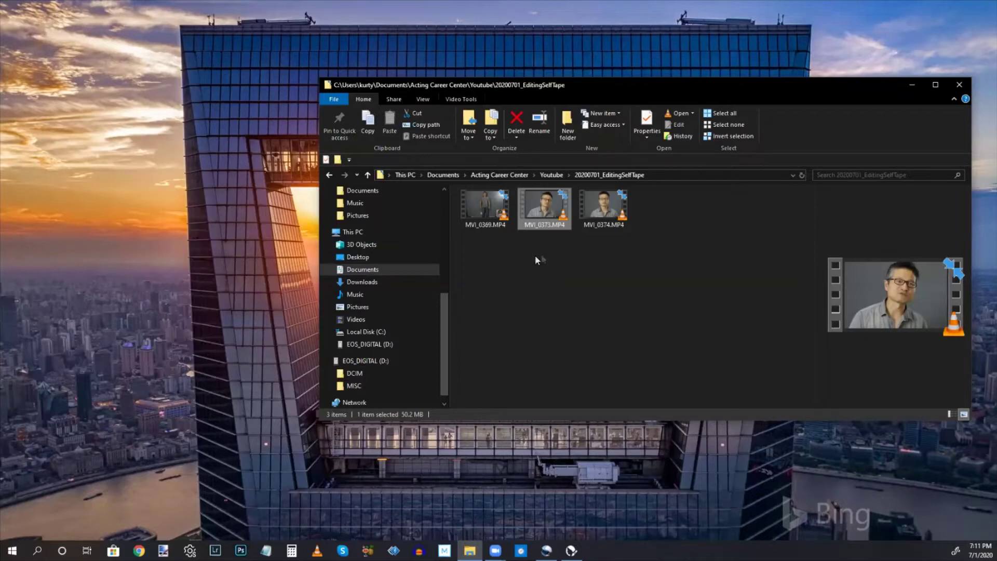
- Play the MVI_0374.MP4 take, then the 00:12 MVI_0369.MP4 take, in VLC
click(599, 222)
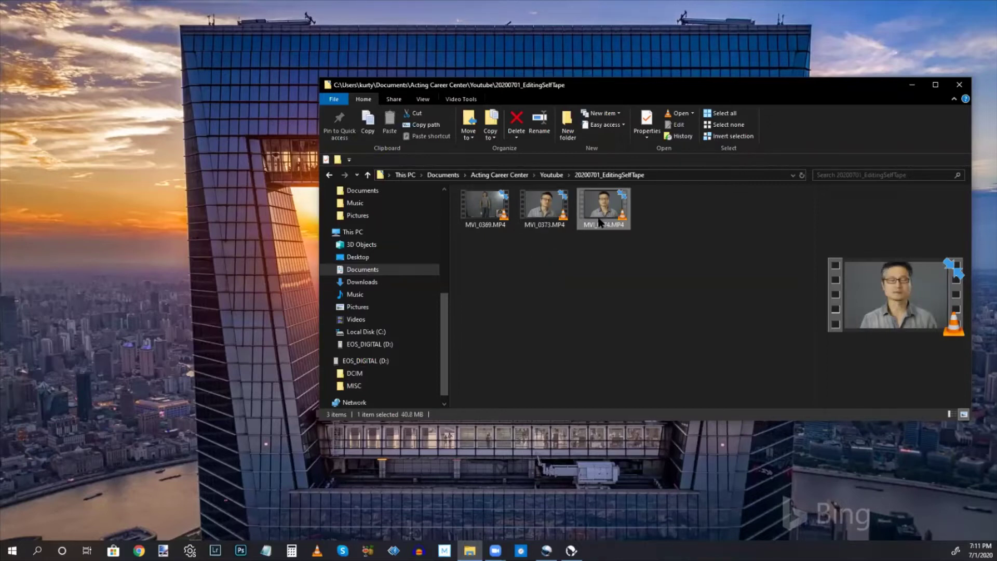
double_click(599, 223)
double_click(477, 213)
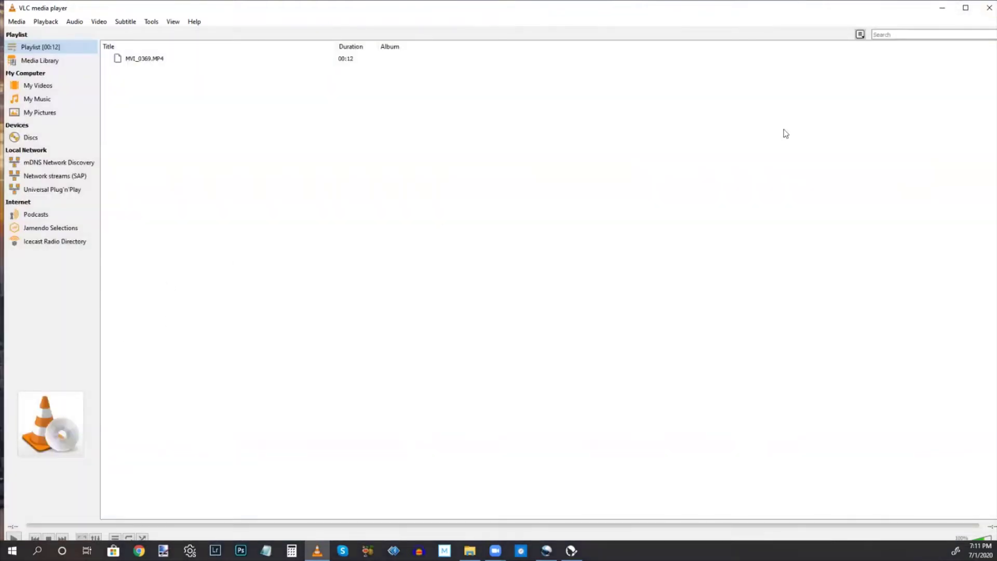
- Close VLC and bring up the empty Untitled Project in OpenShot
click(989, 8)
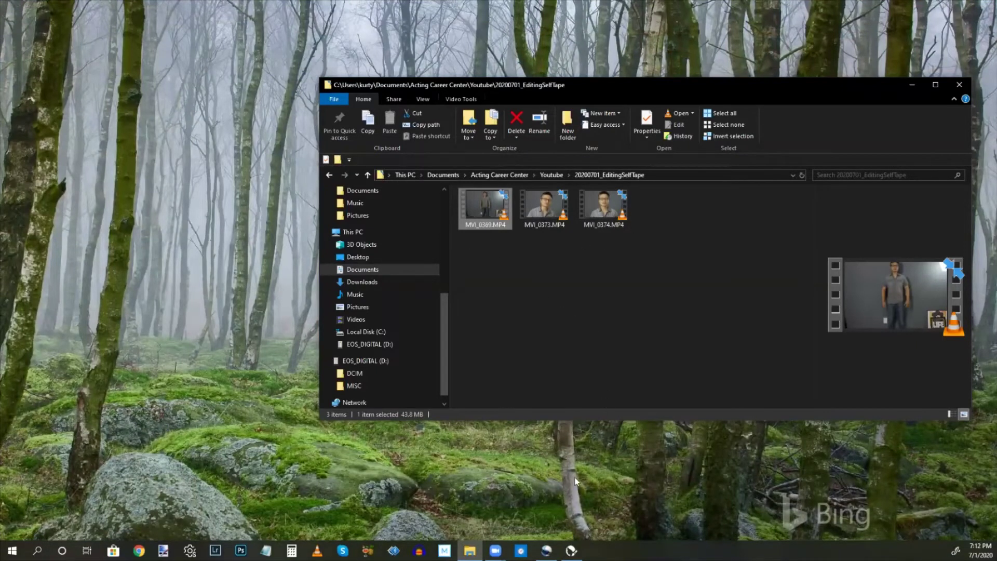
click(546, 550)
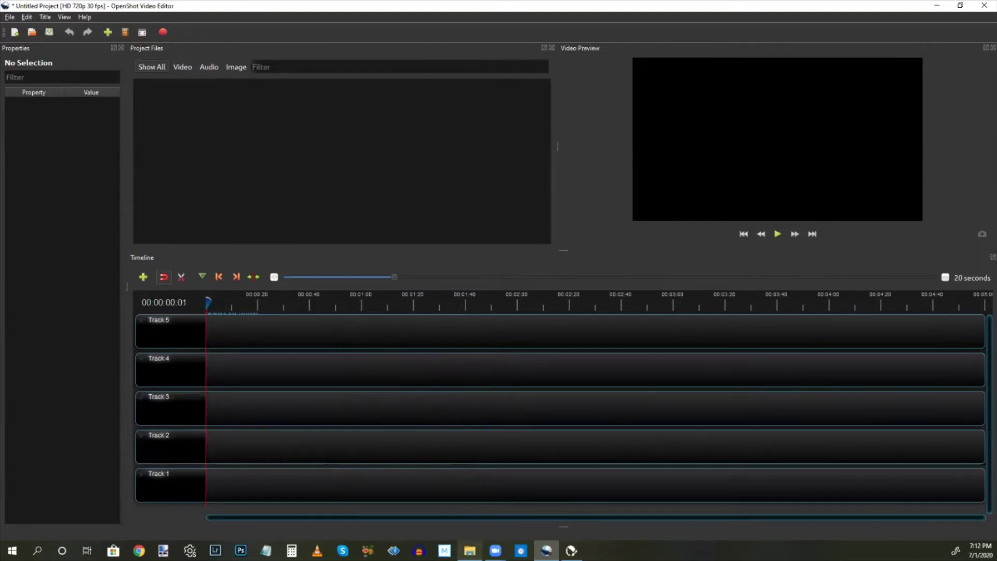
- Drag MVI_0373, MVI_0374 and MVI_0369 from the folder onto Track 1 in order
key(alt+Tab)
drag(543, 224, 228, 489)
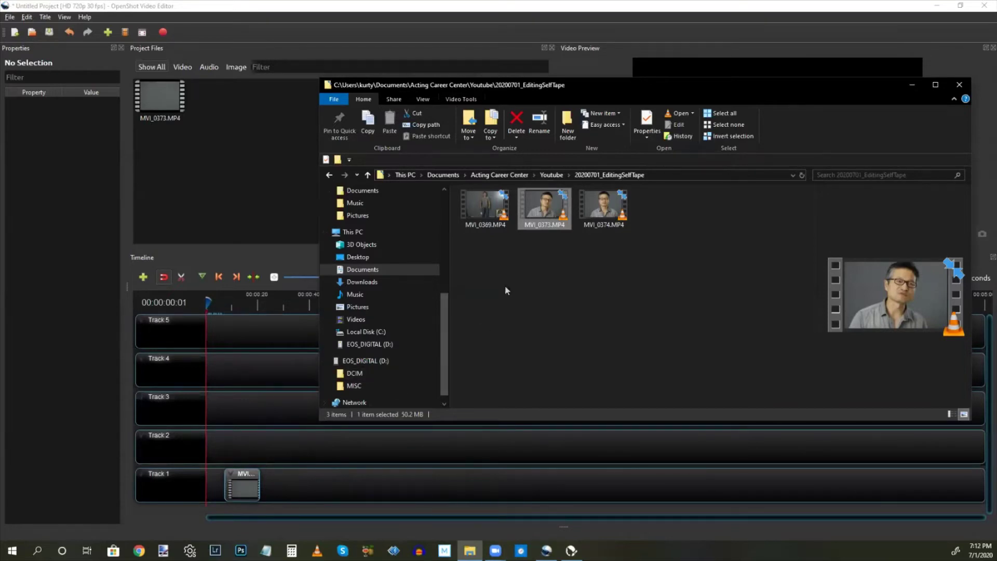
drag(603, 210, 280, 494)
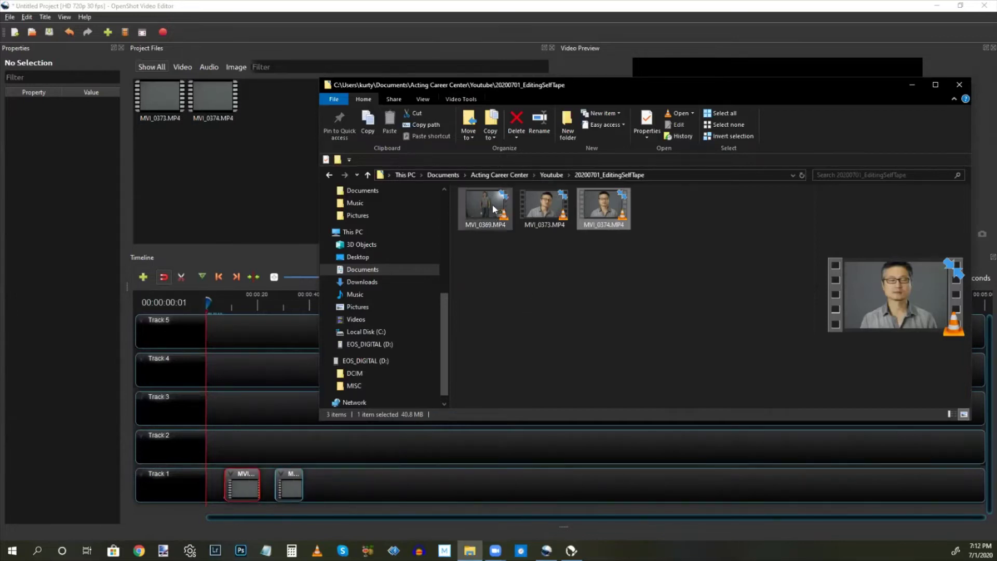
drag(483, 203, 319, 492)
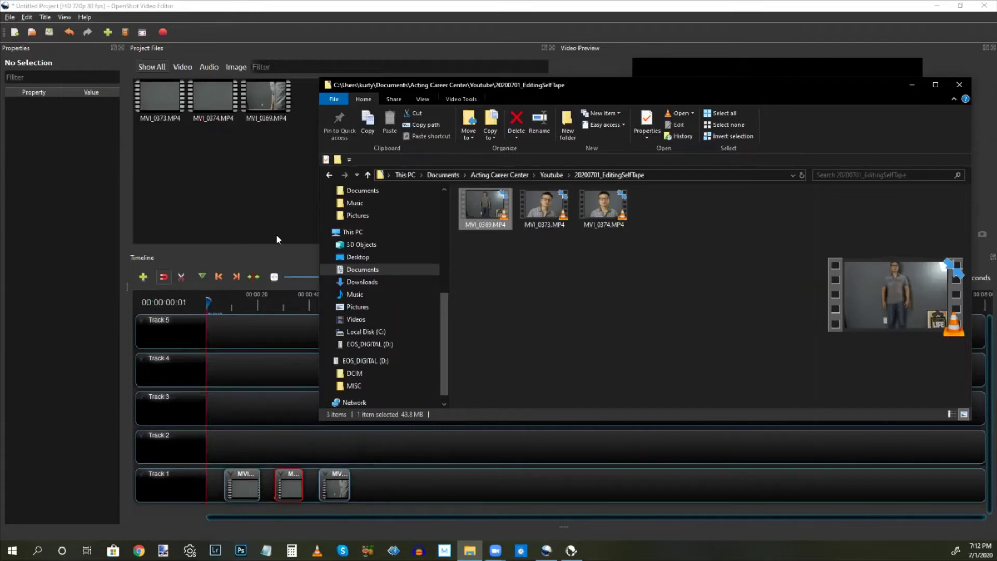
click(279, 245)
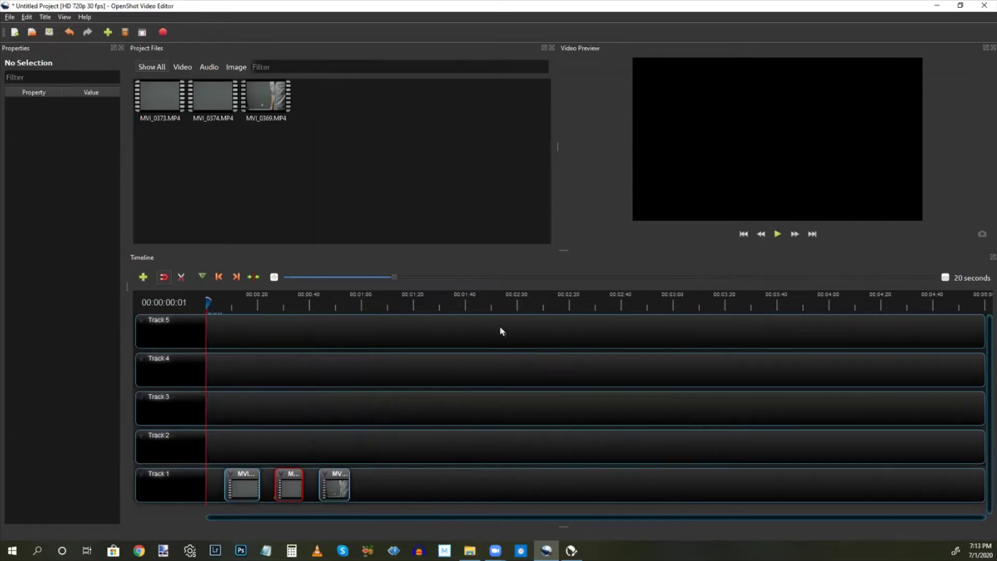
- Zoom the timeline in, move MVI_0373 to 3.53 seconds, and scrub into its footage
drag(390, 278, 314, 279)
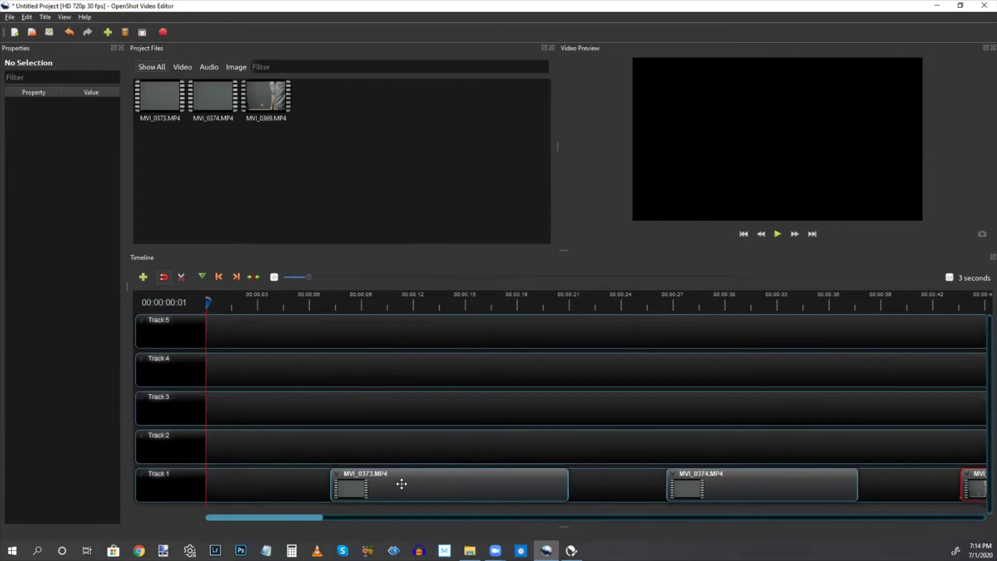
drag(402, 484, 372, 484)
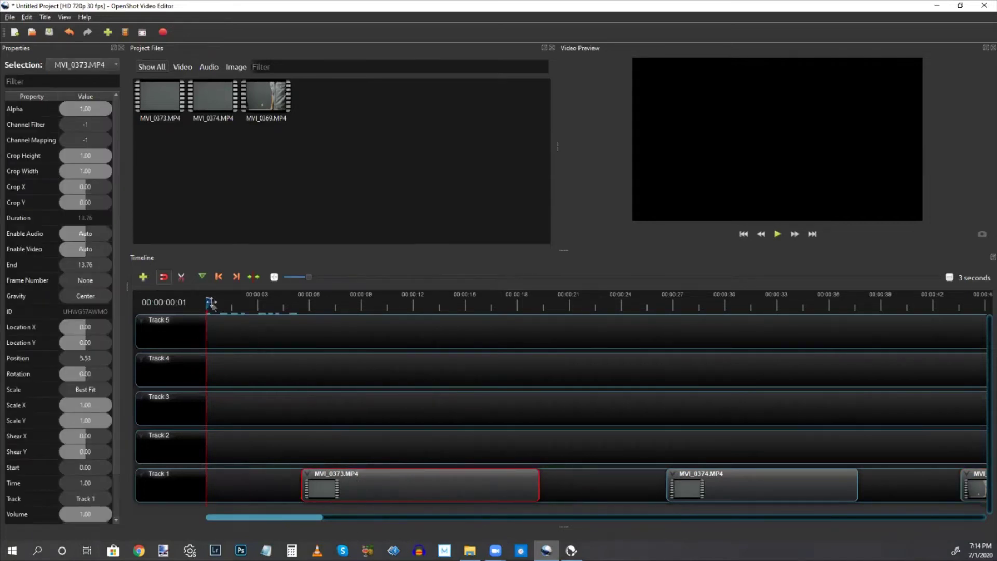
drag(207, 302, 240, 302)
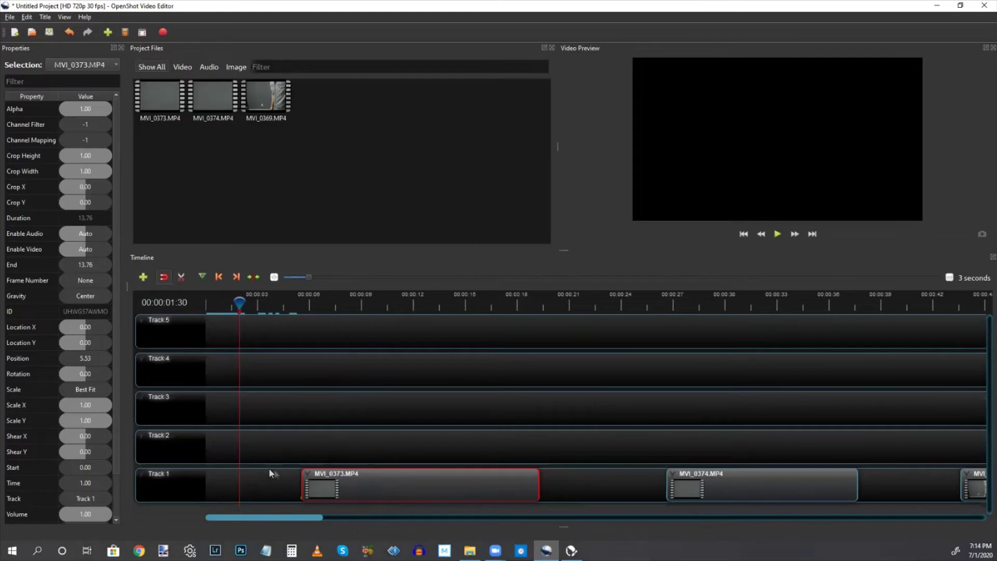
drag(242, 302, 486, 306)
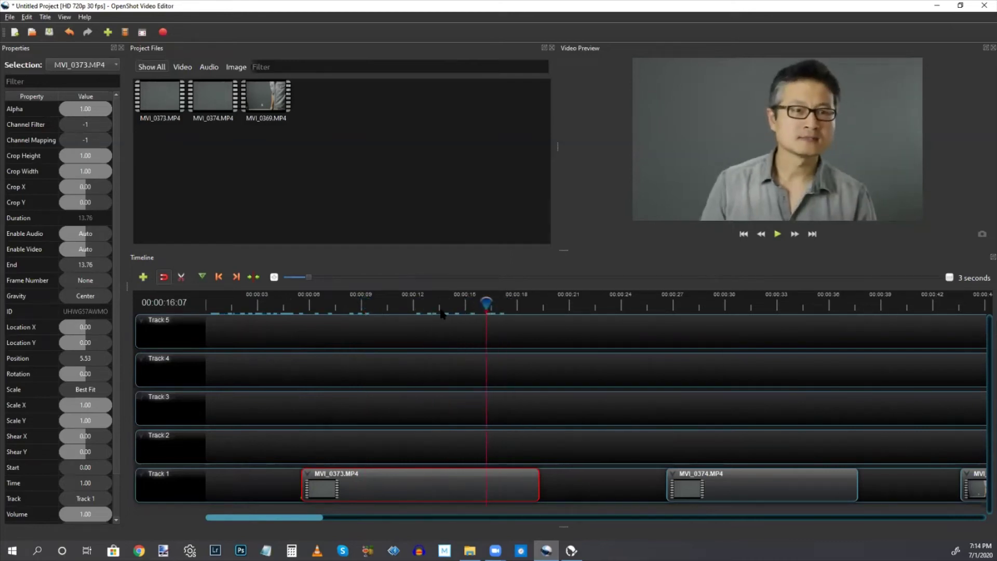
- Trim MVI_0373's start to 3.00, leaving a 10.77-second clip
click(442, 306)
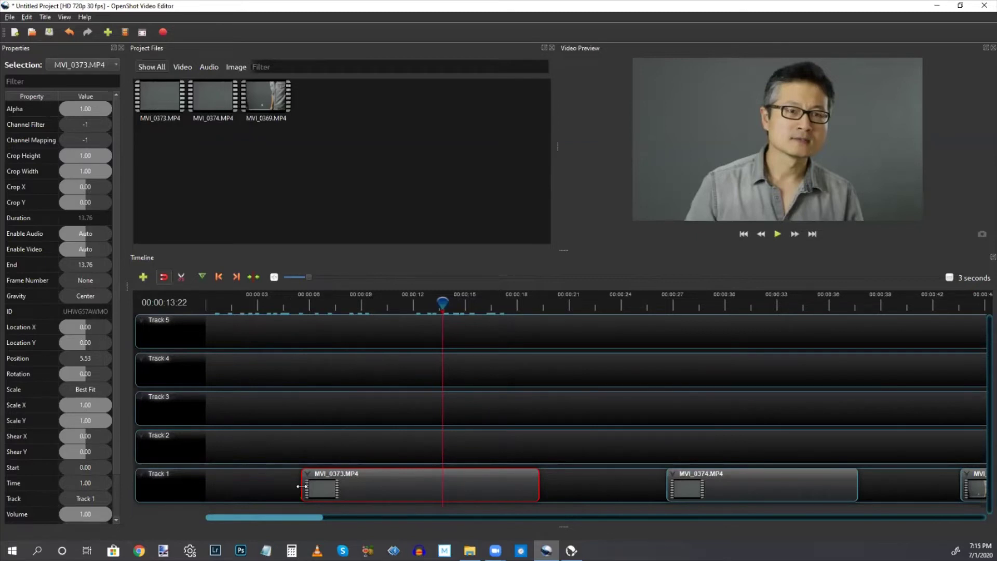
drag(301, 487, 373, 486)
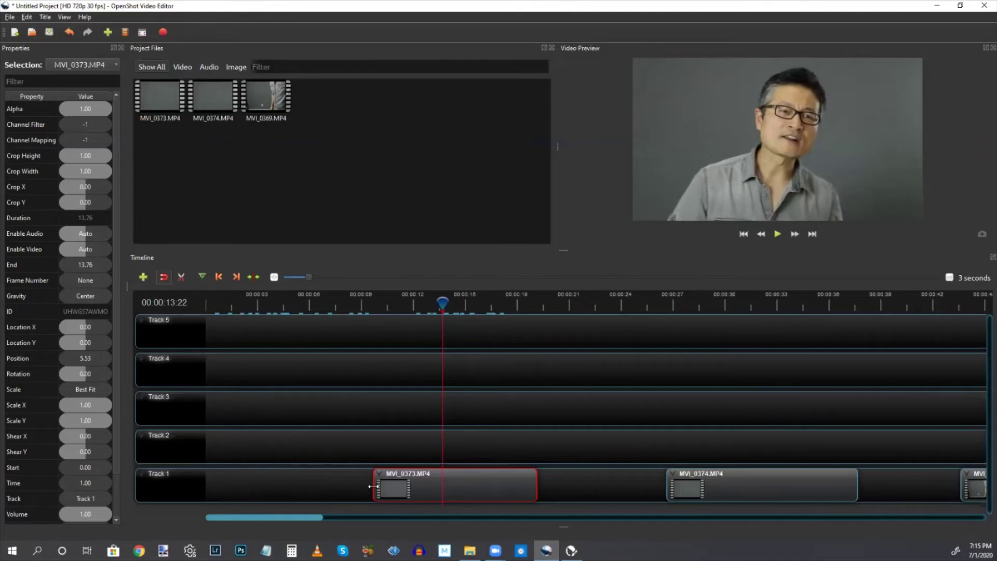
drag(373, 486, 353, 490)
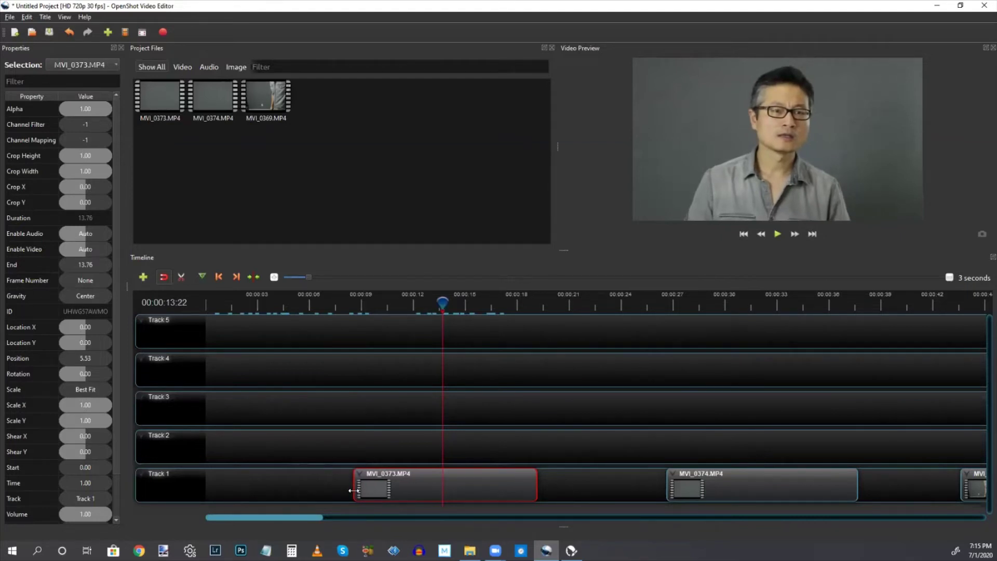
drag(353, 490, 353, 489)
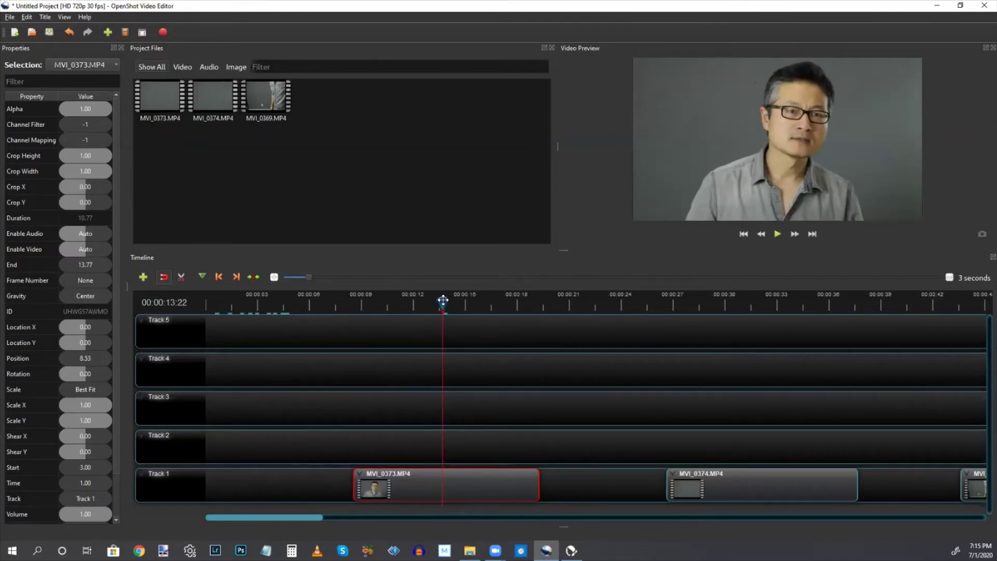
- Play the trimmed MVI_0373 in the preview from before its start, pausing at 00:00:17:12
drag(442, 300, 341, 306)
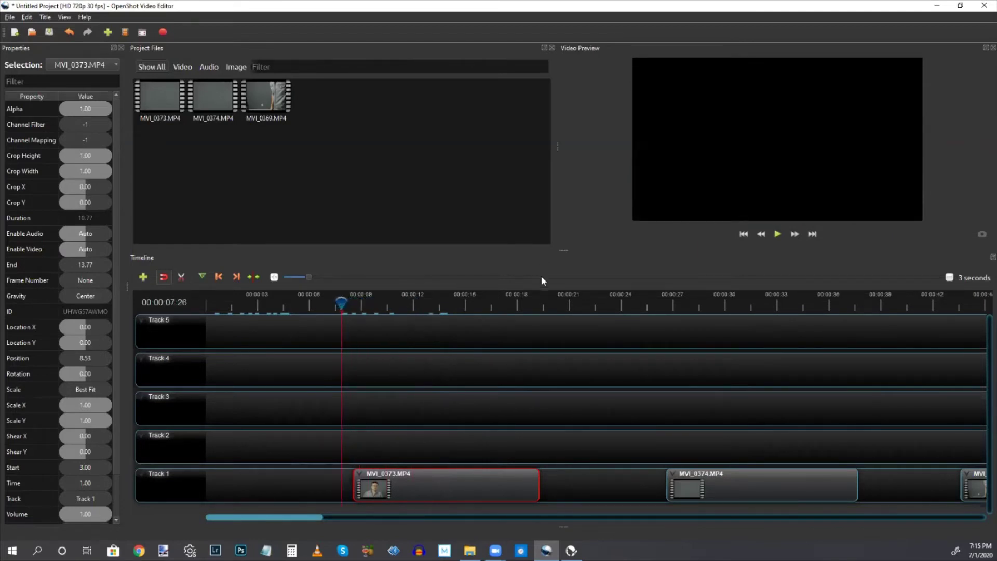
click(778, 235)
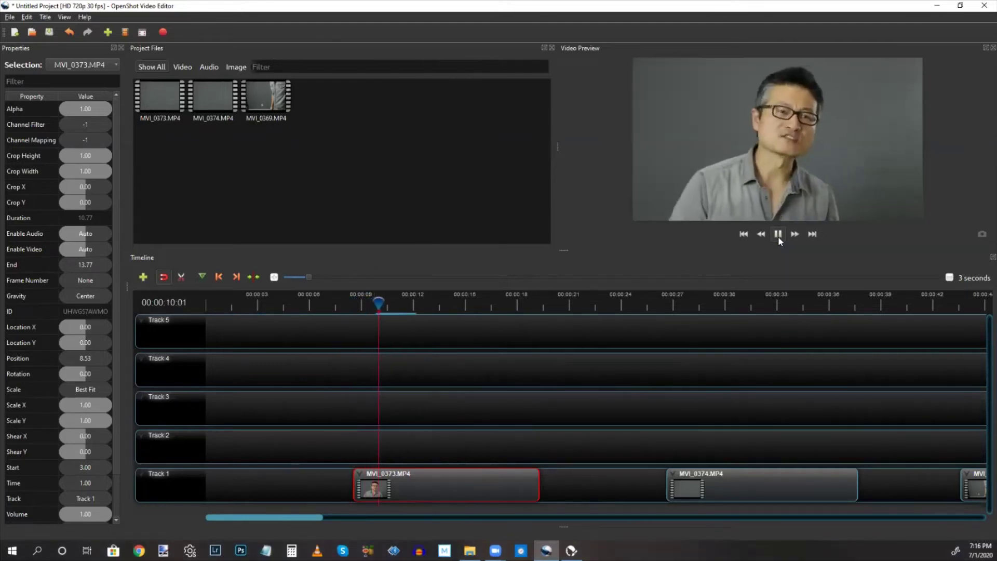
click(778, 235)
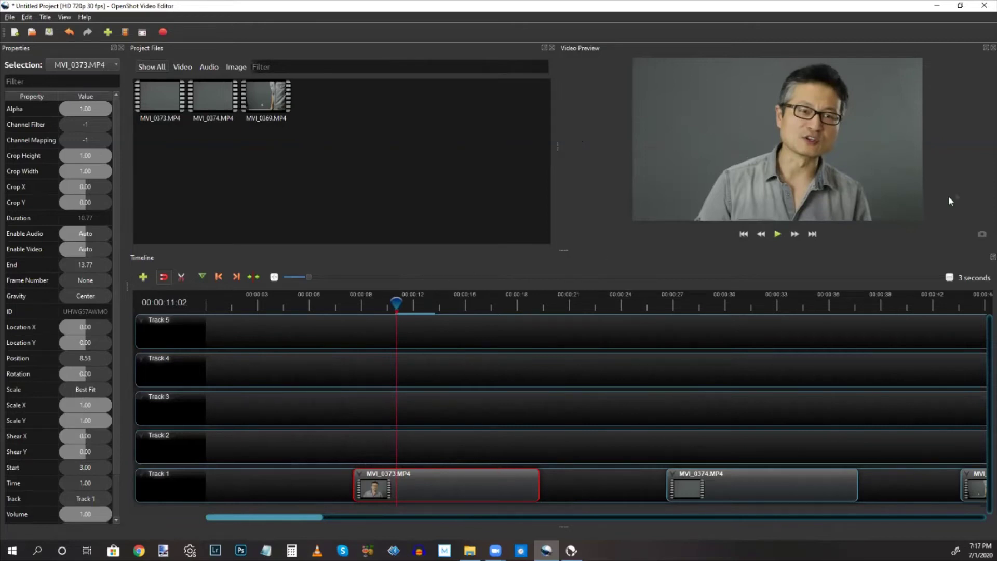
click(777, 235)
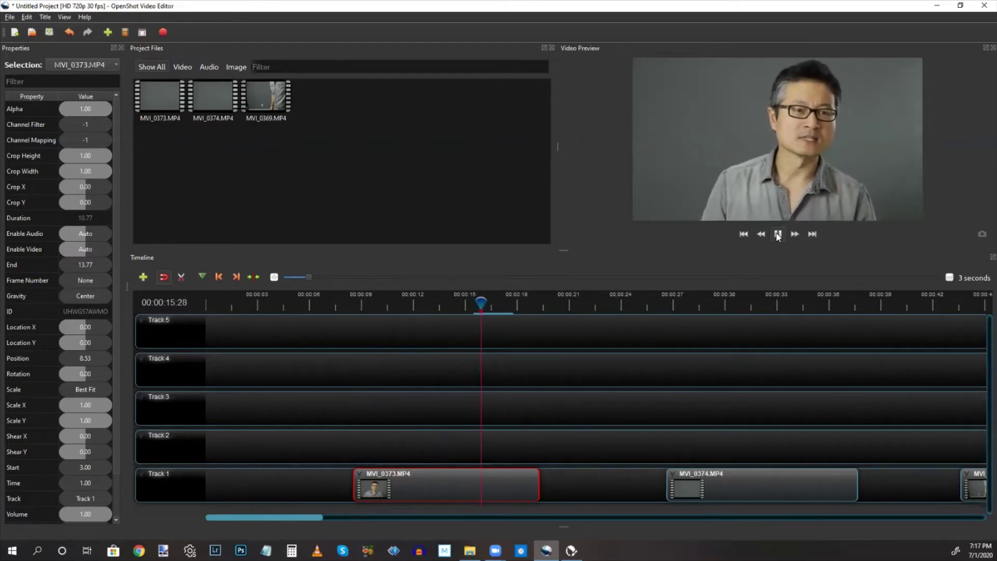
click(777, 234)
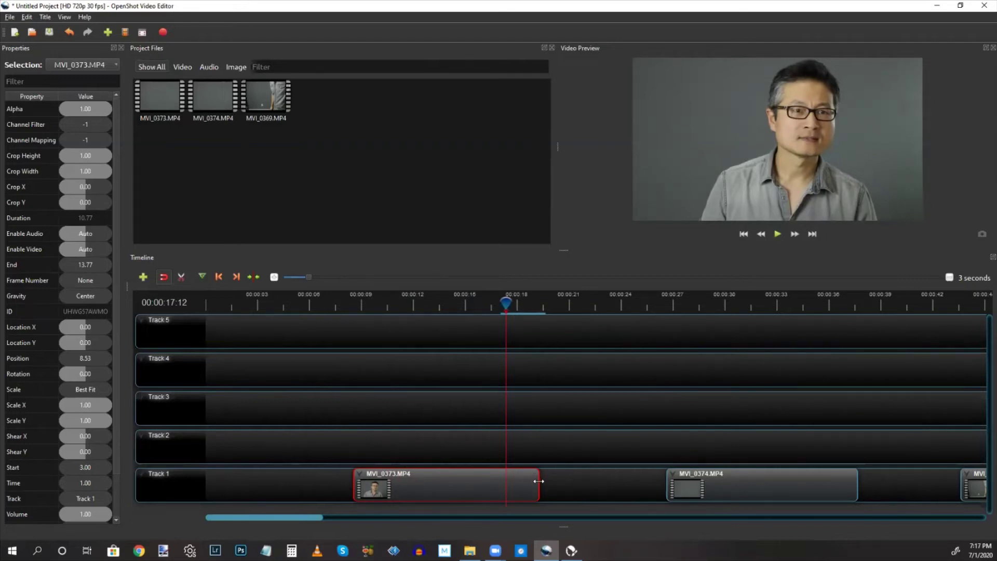
- Trim MVI_0373's end to 11.87 for an 8.87-second clip and replay it
drag(539, 482, 506, 485)
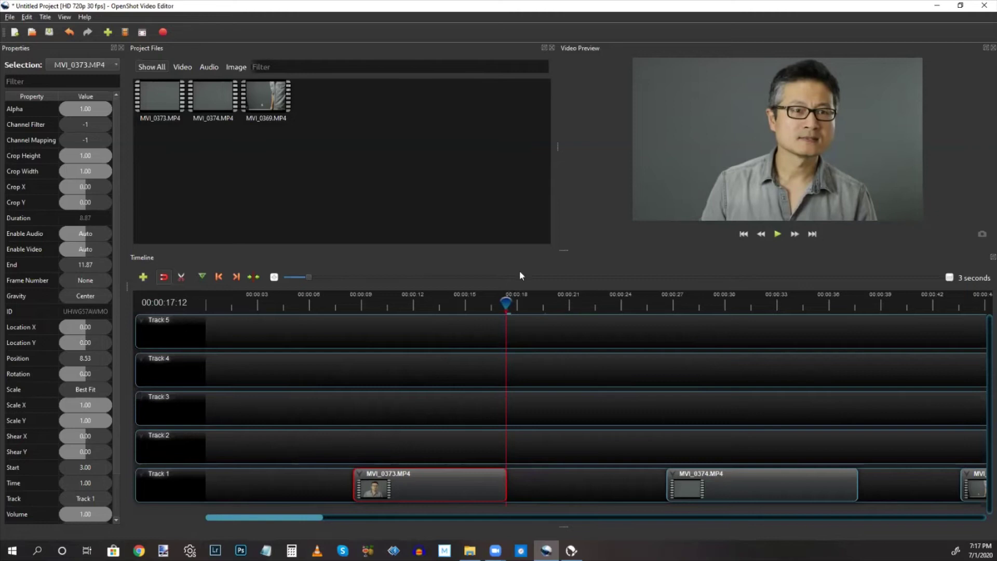
drag(505, 302, 344, 302)
click(777, 234)
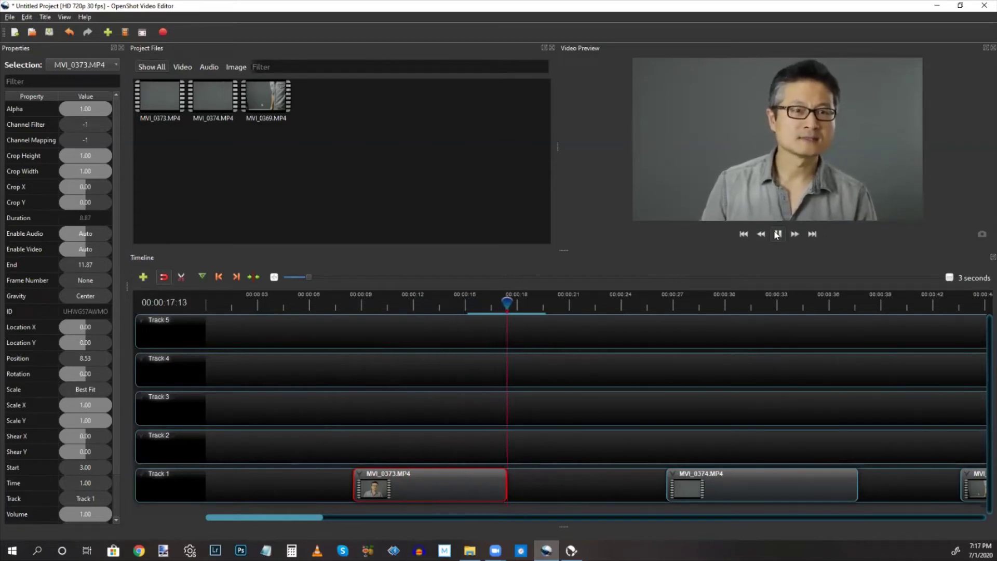
click(777, 234)
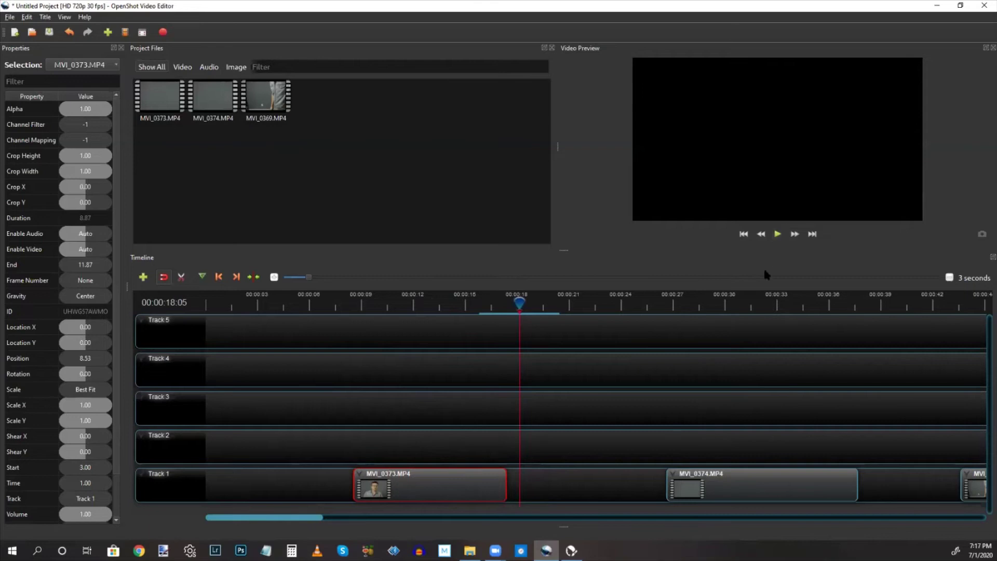
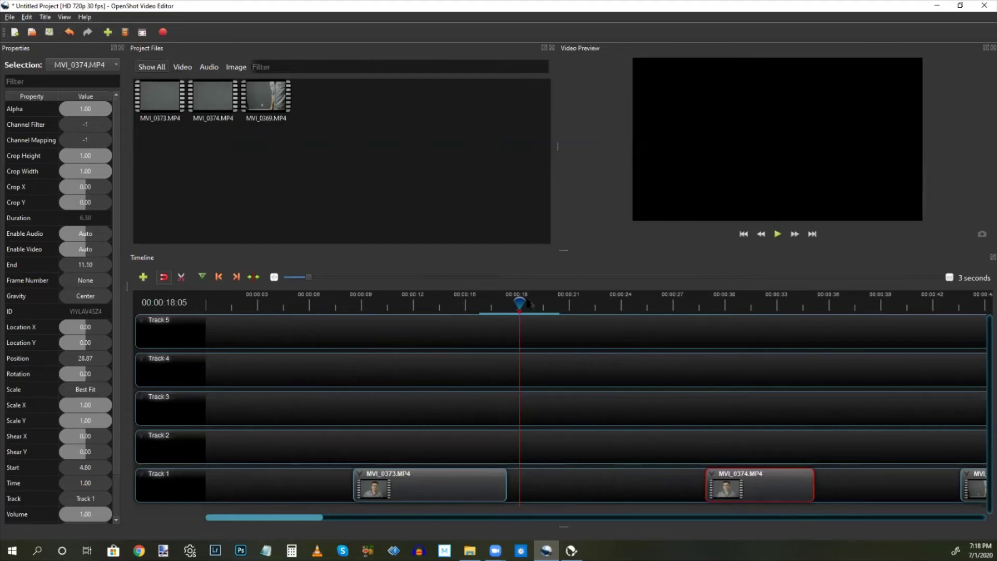
- Trim MVI_0374's end back to 8.57 s, shortening the clip from 6.30 to 3.77 seconds
drag(519, 302, 696, 304)
click(778, 234)
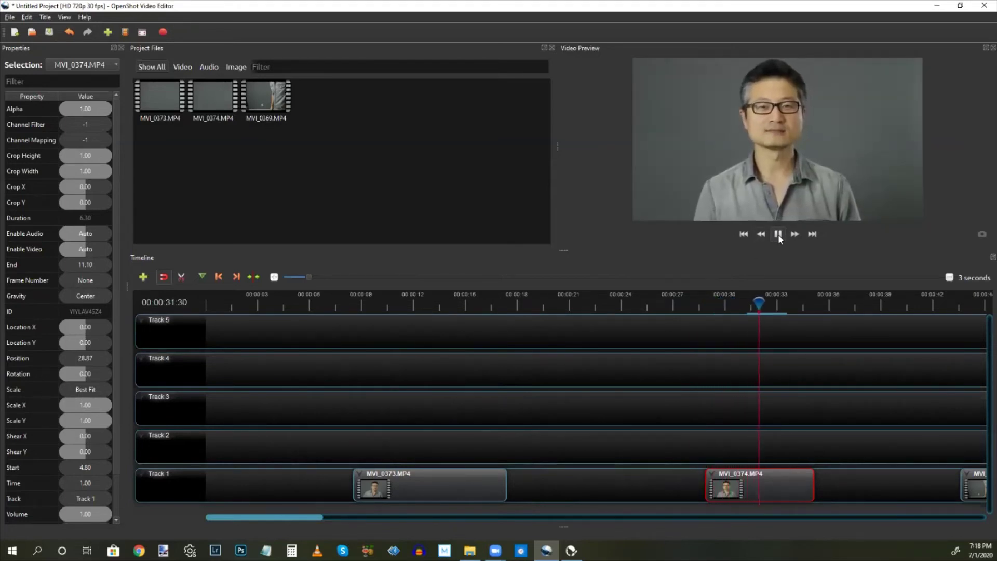
click(778, 235)
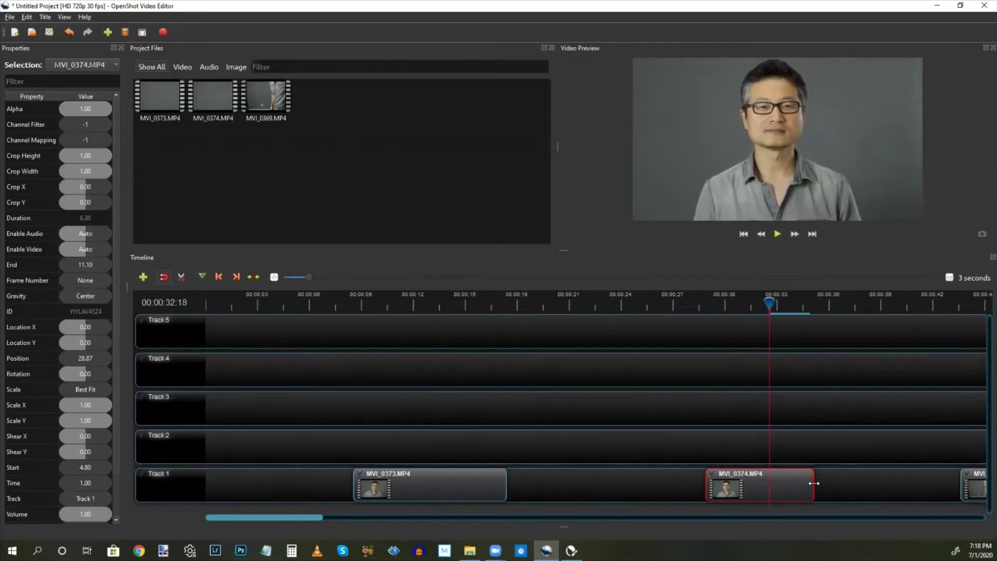
drag(814, 483, 771, 487)
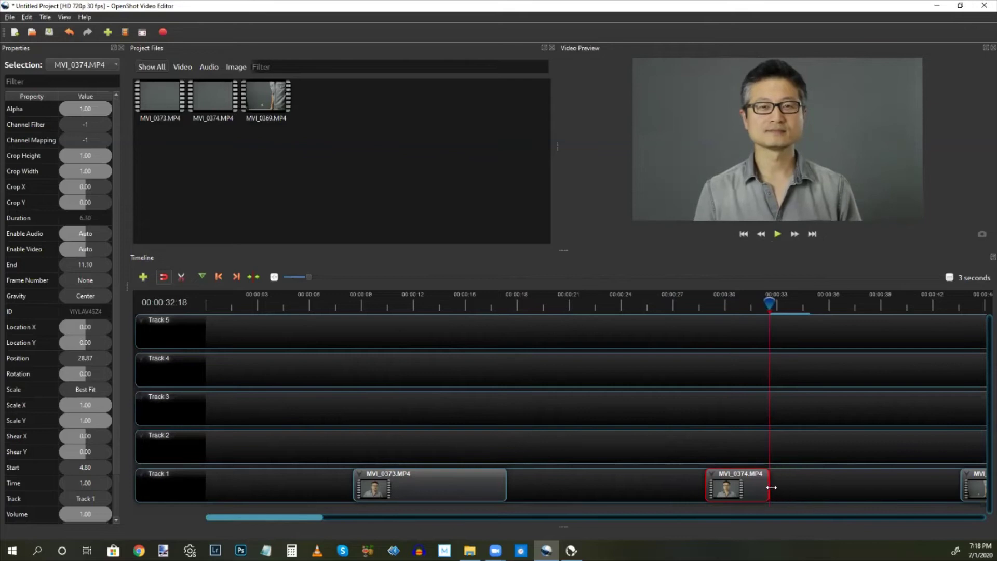
- Replay the trimmed MVI_0374 clip from its start to check the cut
drag(737, 305, 705, 300)
click(778, 235)
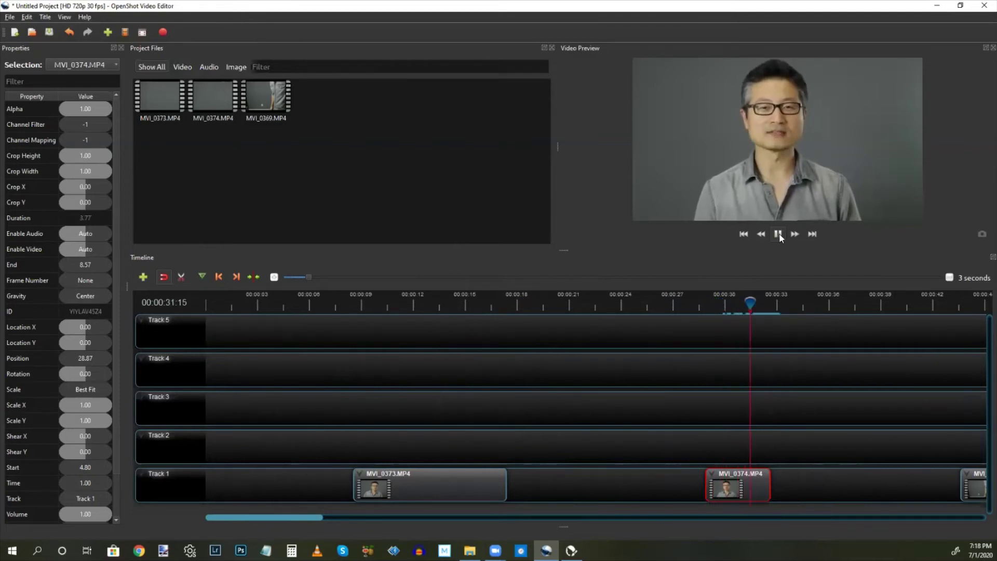
click(778, 234)
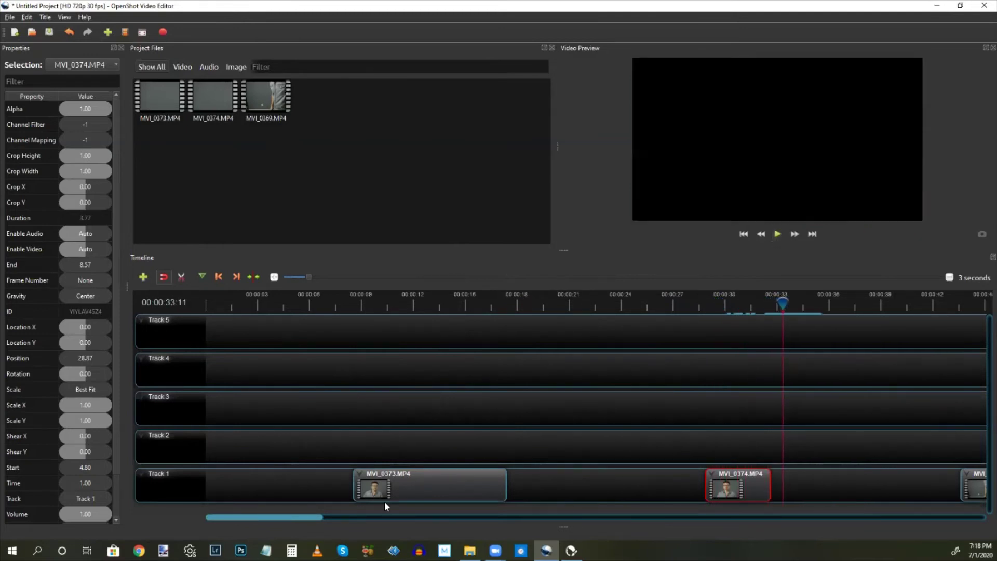
- Slide MVI_0369, MVI_0373 and MVI_0374 left on Track 1 to shrink the gaps
drag(973, 484, 819, 484)
drag(482, 486, 360, 488)
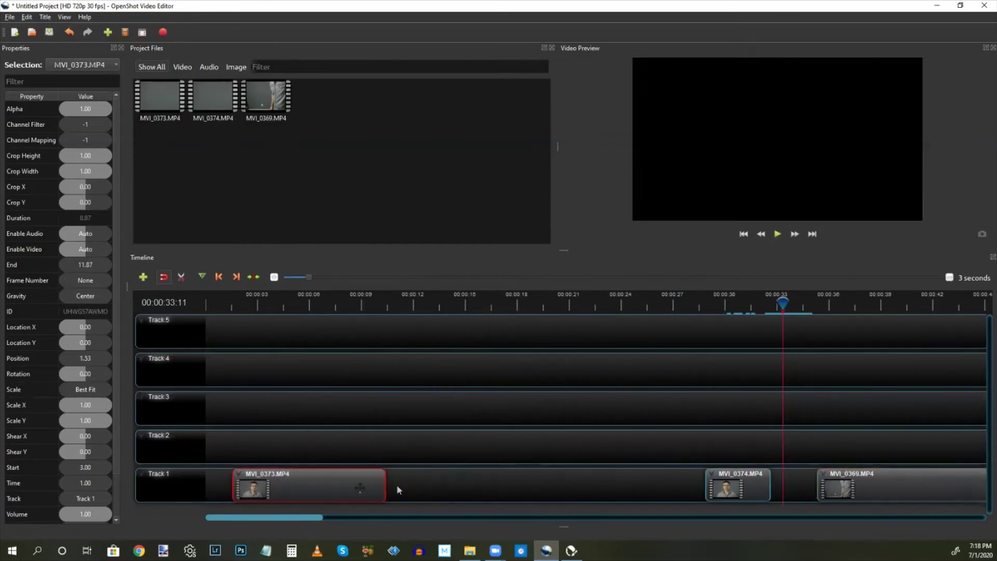
drag(737, 485, 472, 485)
drag(910, 483, 682, 485)
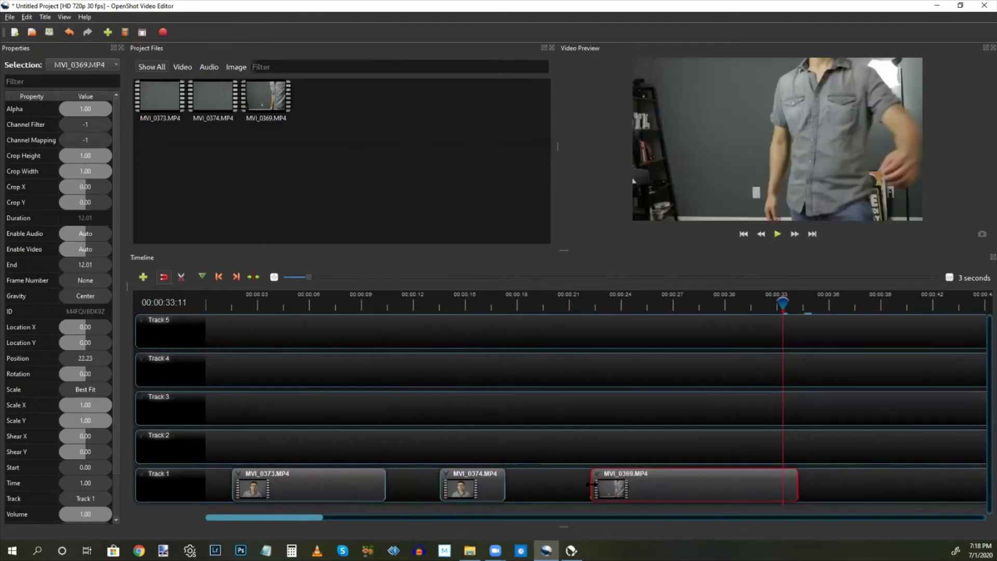
- Trim MVI_0369's beginning, then cut its end at 8.00 s so it lasts 2.37 seconds
drag(591, 484, 688, 475)
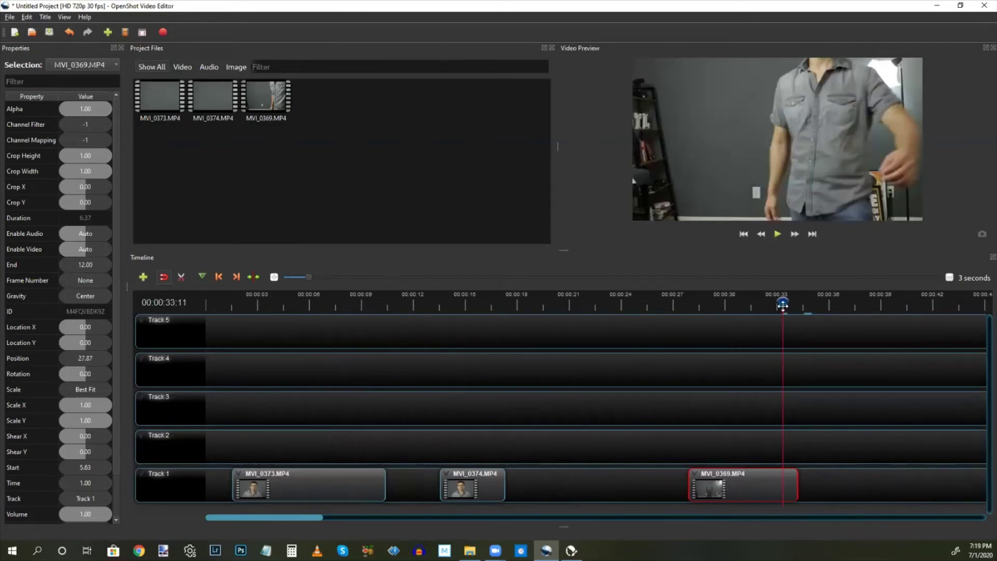
drag(783, 303, 682, 305)
click(777, 234)
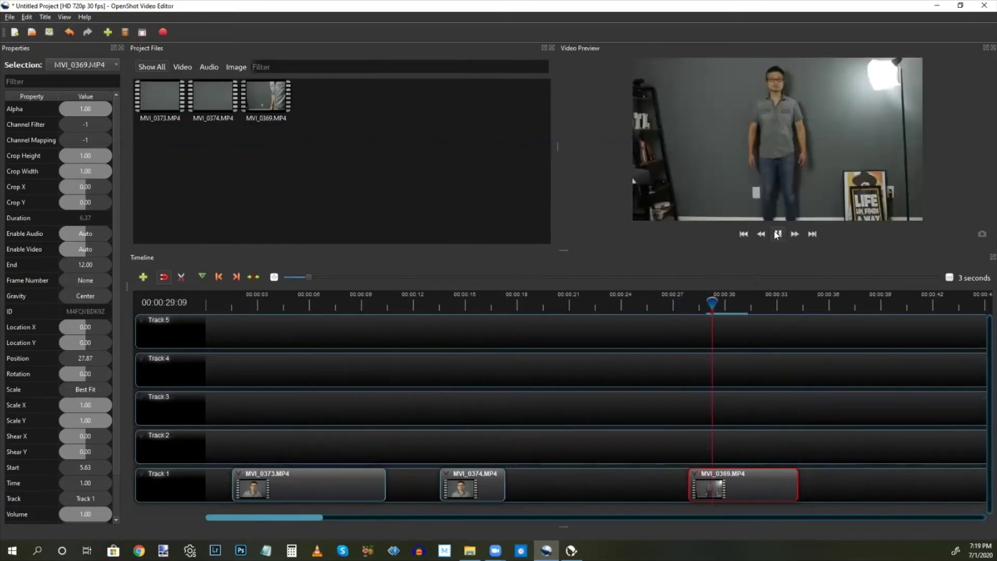
click(778, 234)
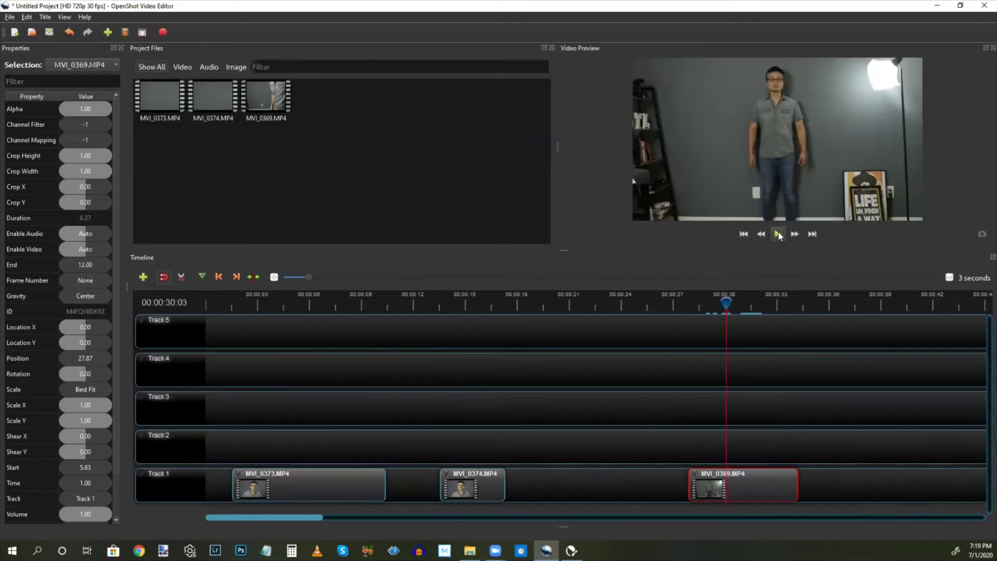
drag(796, 487, 727, 489)
click(709, 303)
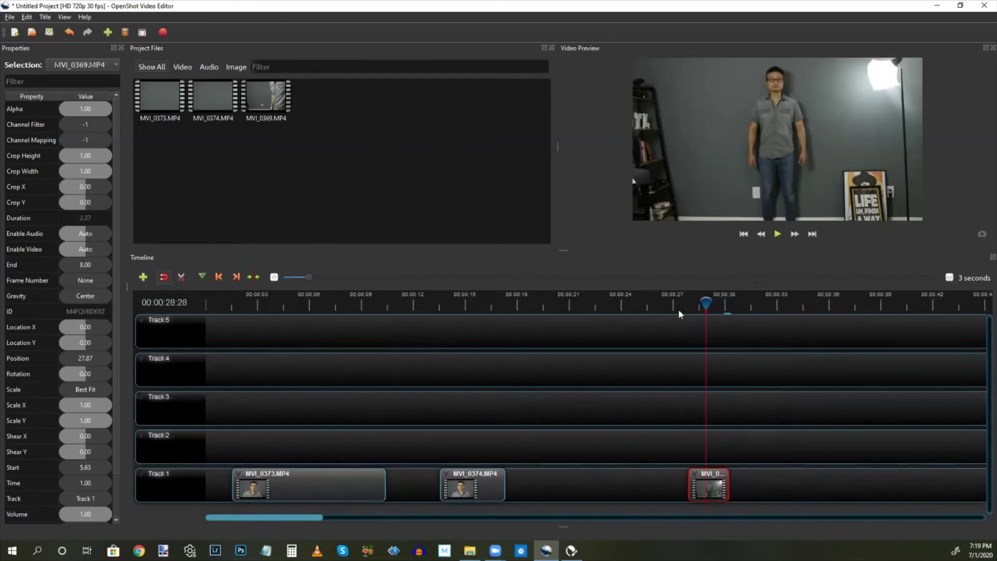
click(679, 306)
click(774, 234)
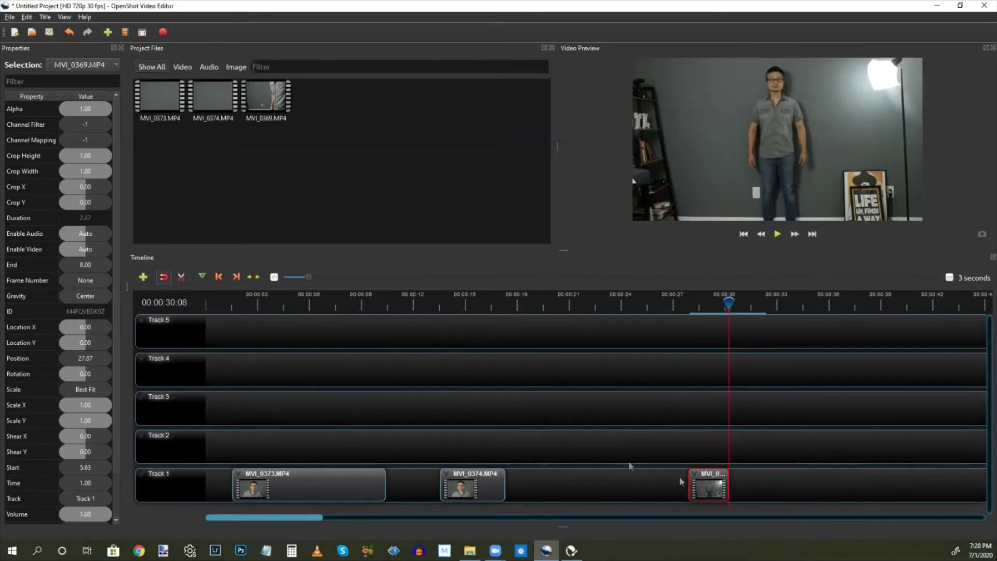
click(220, 278)
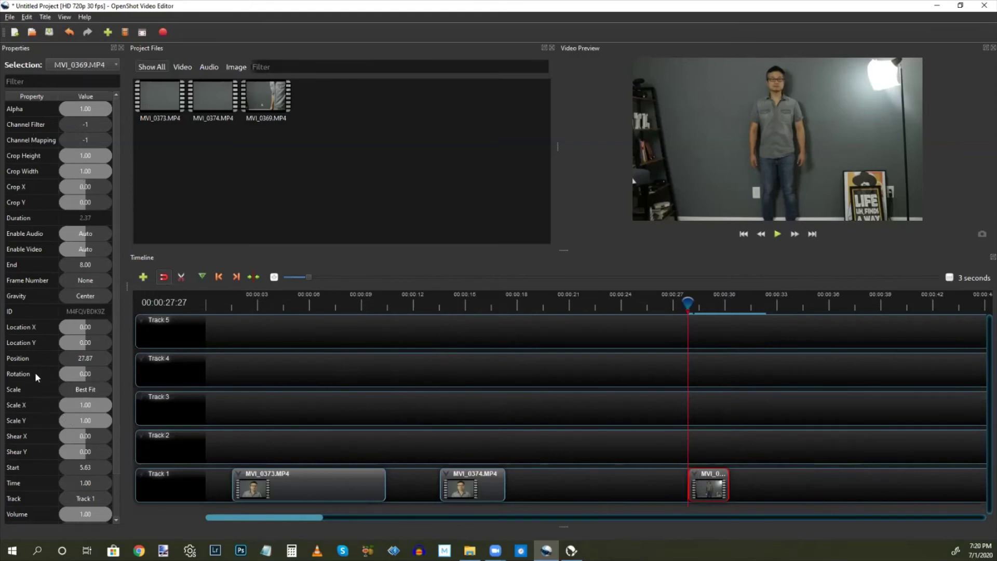
- Show MVI_0369's properties and shift its Crop X to 0.28
right_click(712, 493)
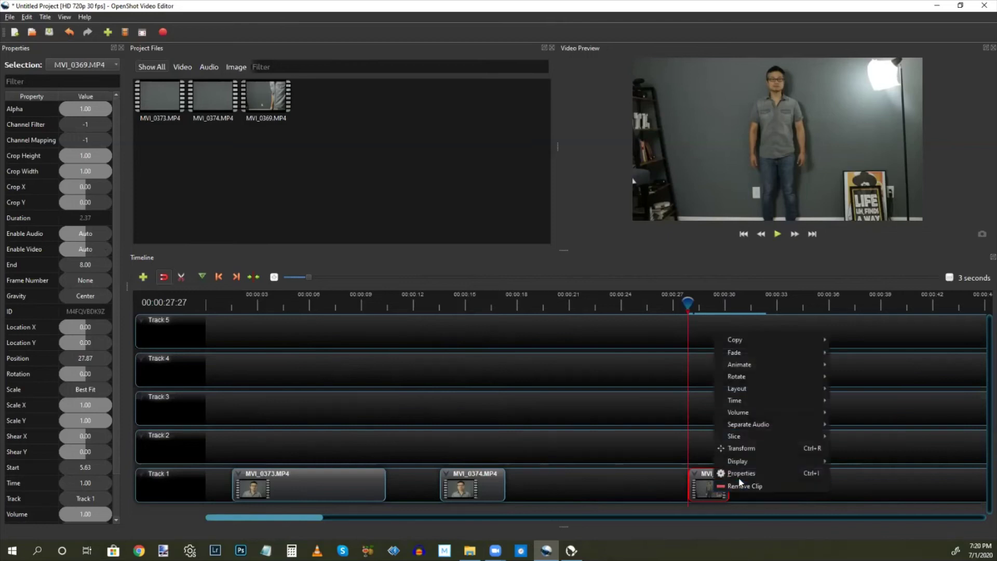
click(740, 477)
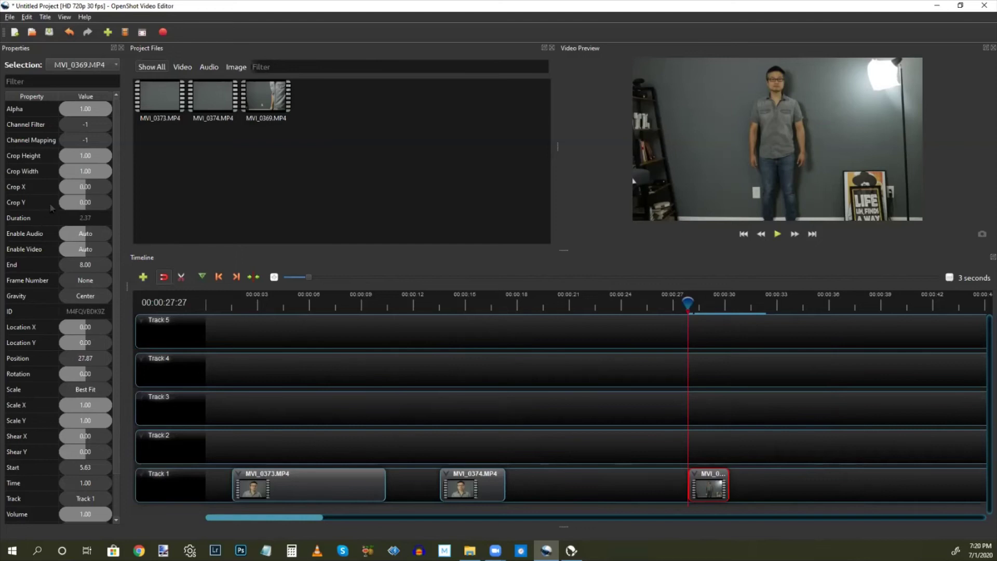
click(83, 188)
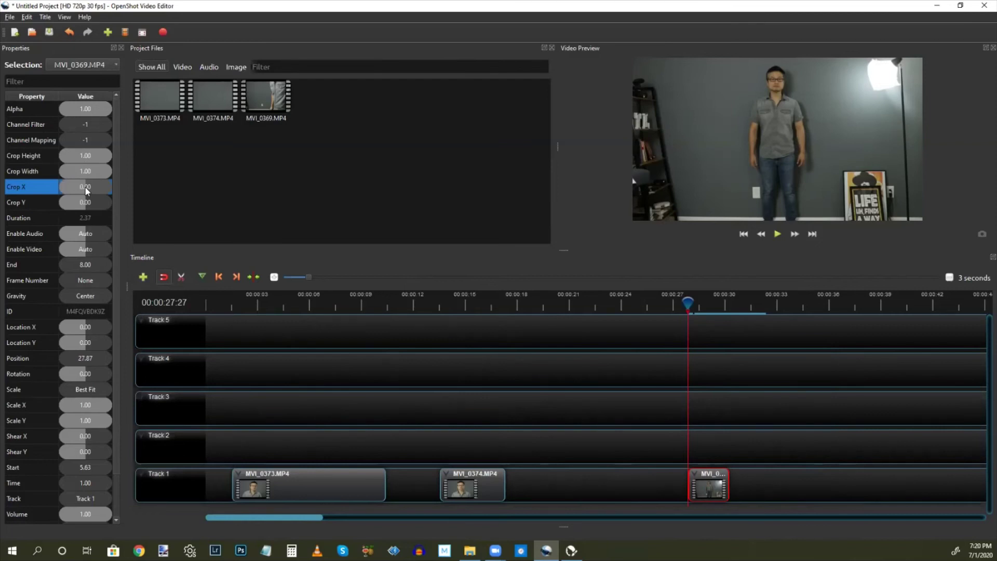
drag(91, 192, 95, 185)
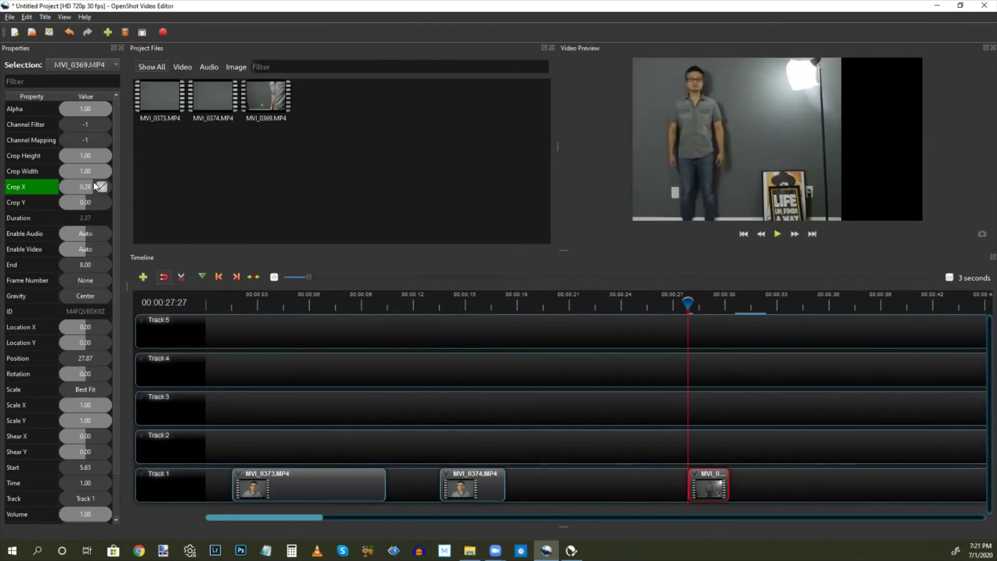
- Narrow the crop width to 0.42 and set Location X to 0.28 to centre the man
click(38, 171)
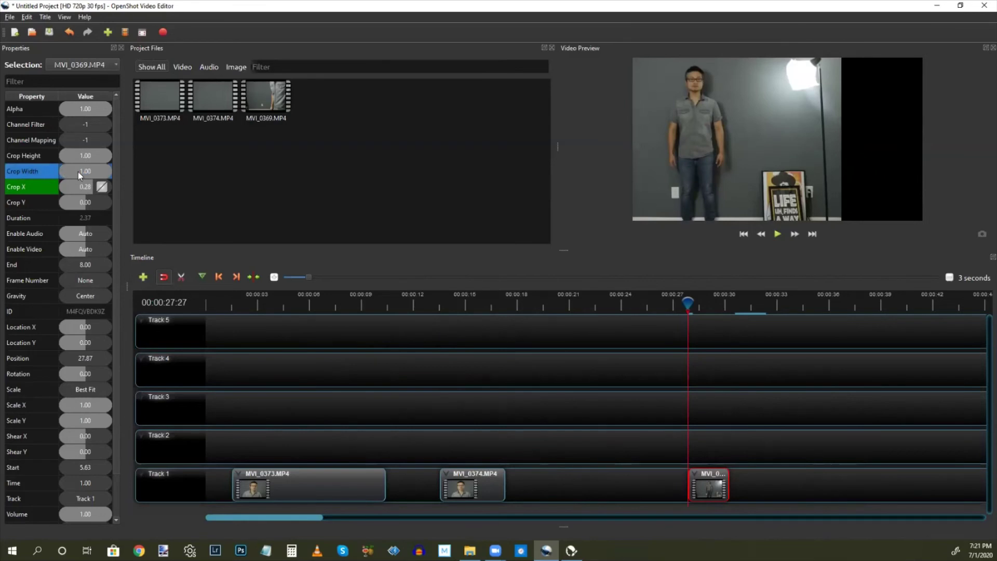
drag(99, 170, 81, 173)
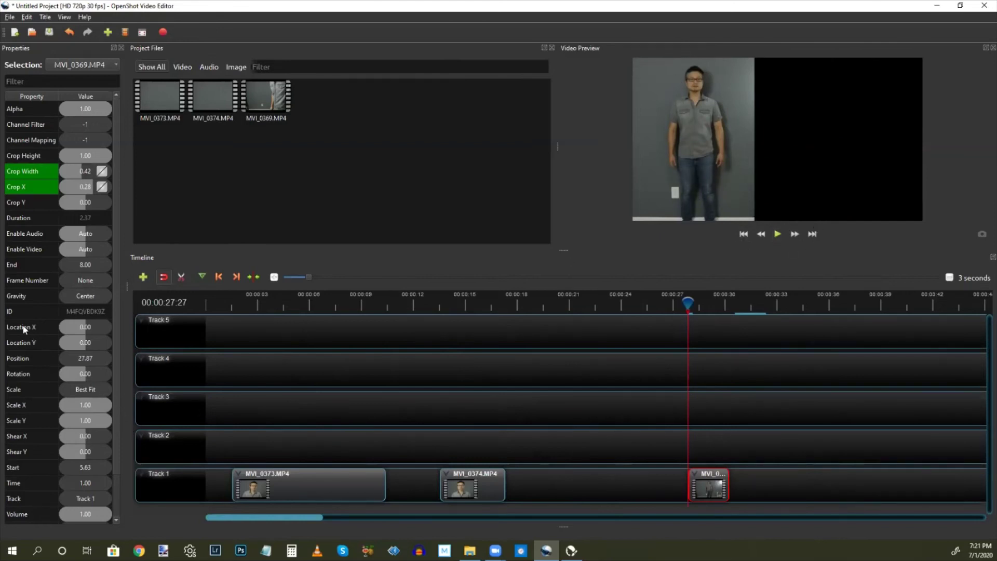
click(76, 327)
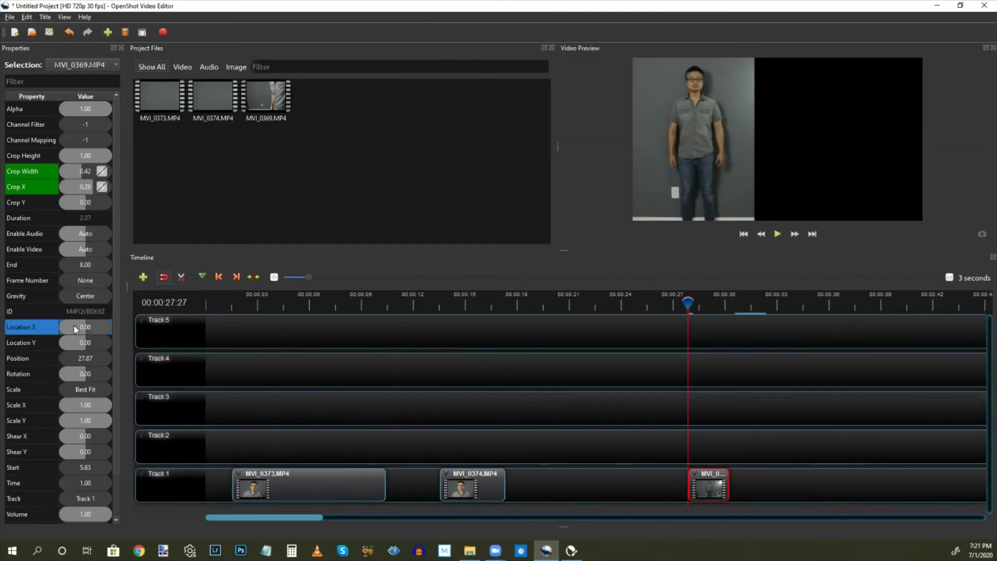
drag(73, 325, 93, 325)
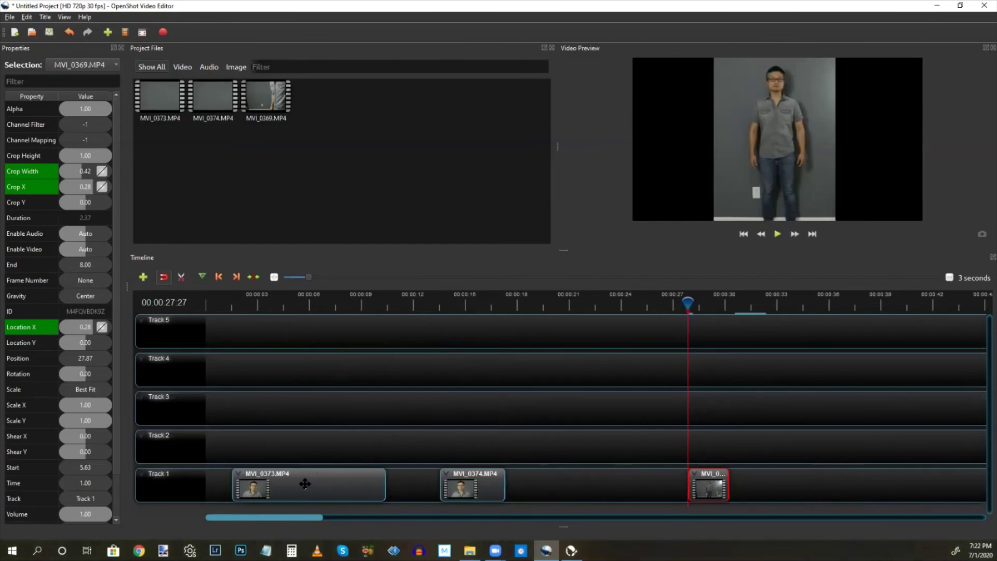
- Butt MVI_0373, MVI_0374 and MVI_0369 together from the start of Track 1
drag(321, 484, 272, 482)
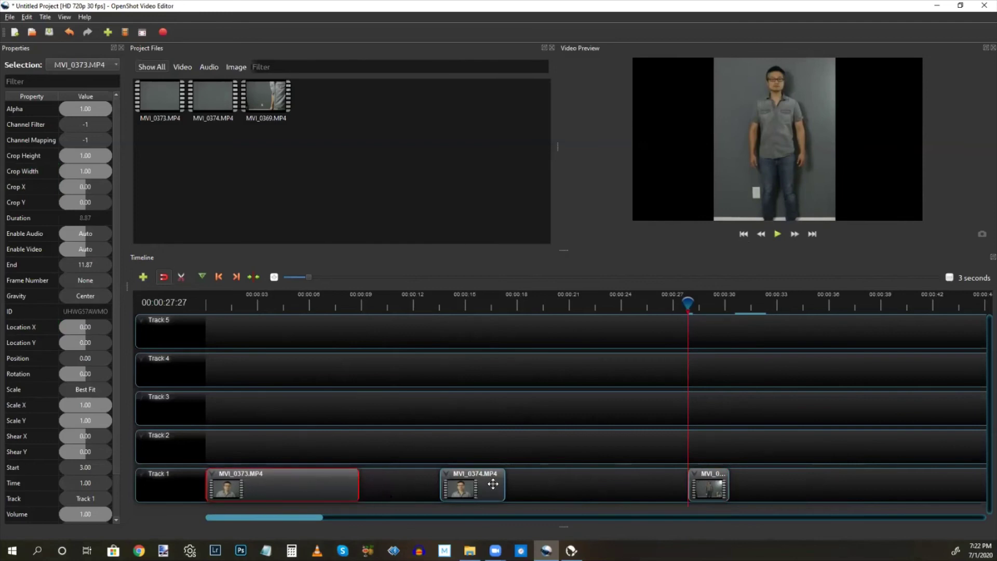
drag(492, 484, 416, 484)
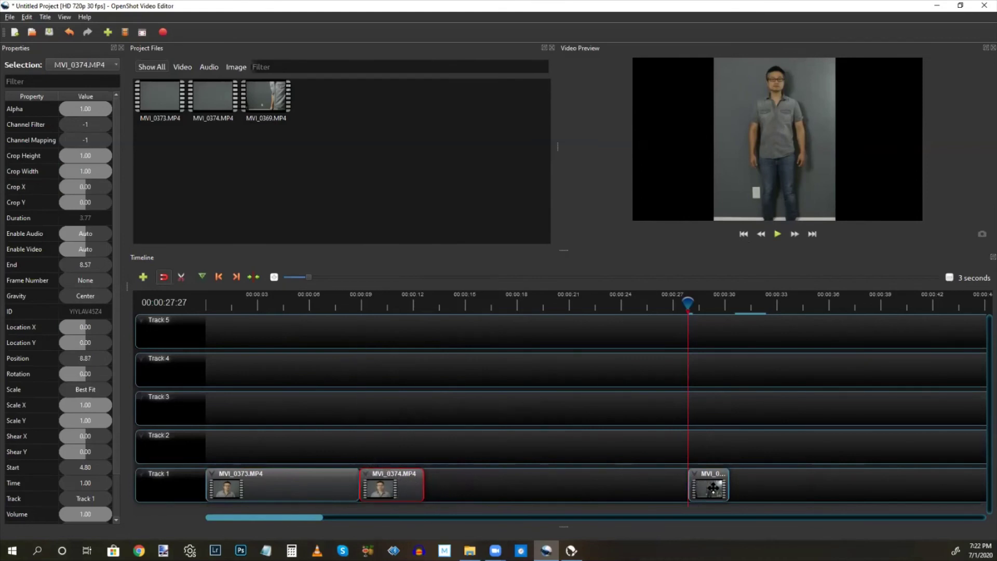
drag(713, 487, 443, 481)
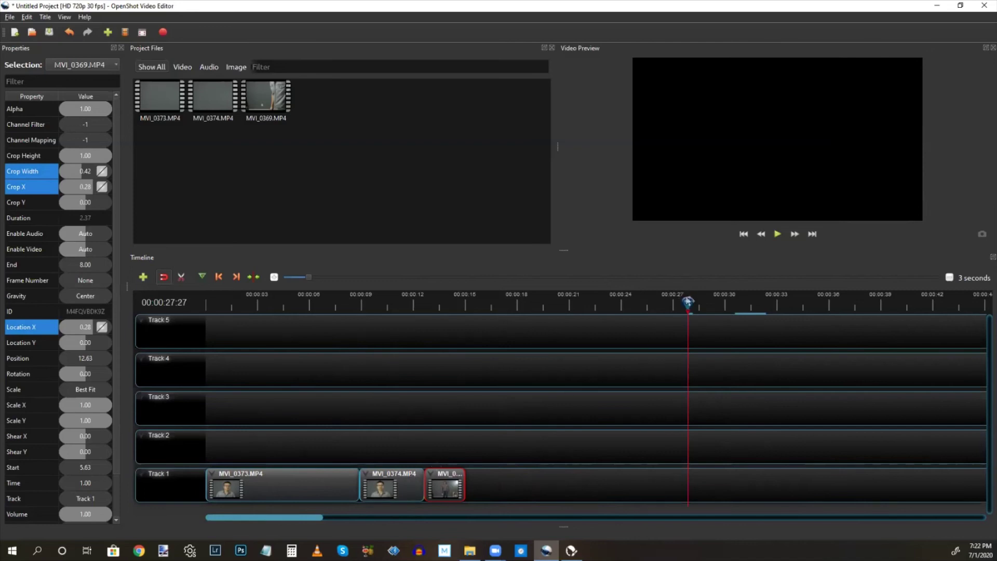
- Return the playhead to 0 and play the full edited sequence
drag(689, 302, 449, 312)
click(205, 303)
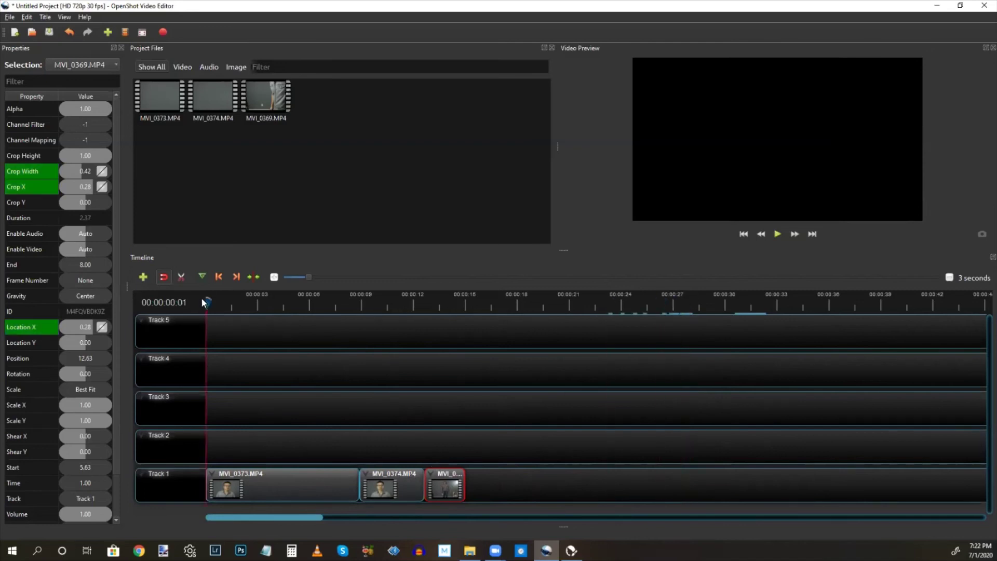
click(773, 235)
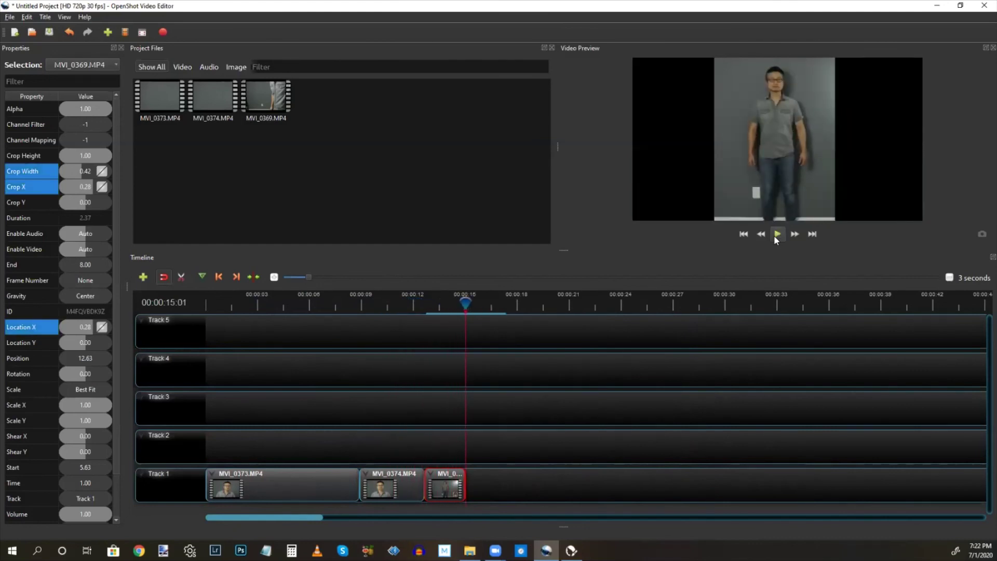
- In Export Video, replace the file name with the new mock-audition name
click(162, 32)
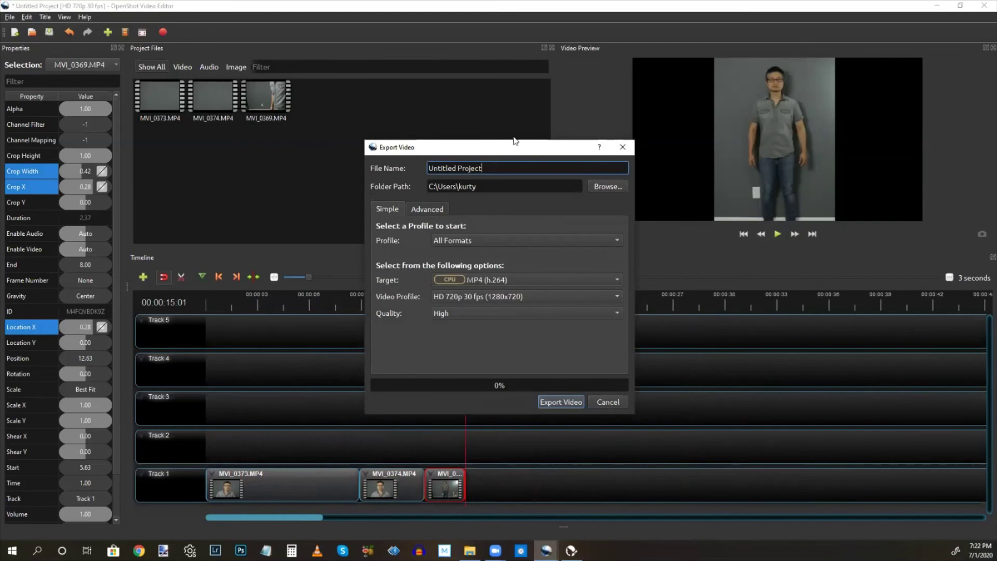
drag(525, 169, 399, 164)
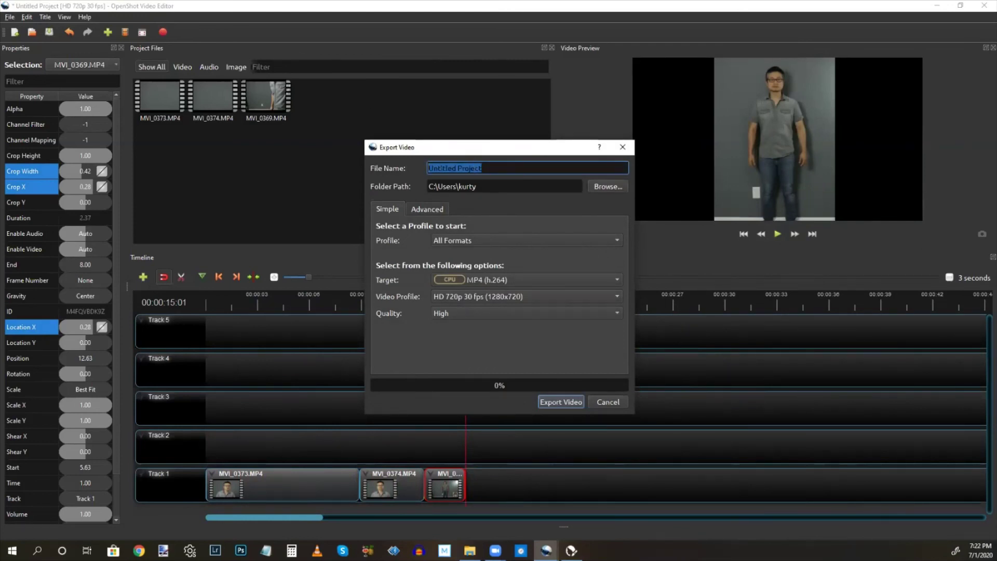
text(KurtYue_MockAudition)
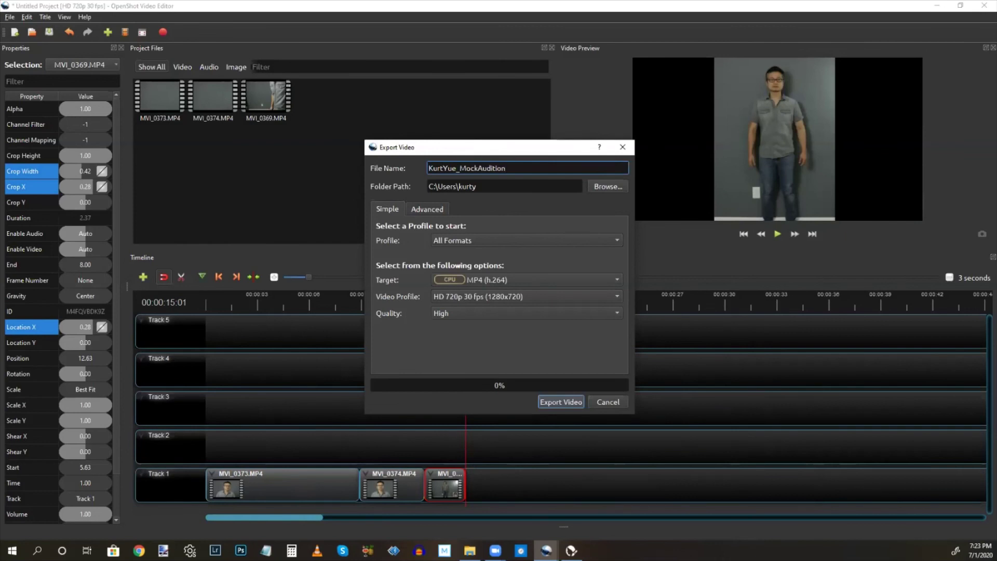
- Set the export destination to the 20200701_EditingSelfTape folder
click(603, 187)
click(415, 358)
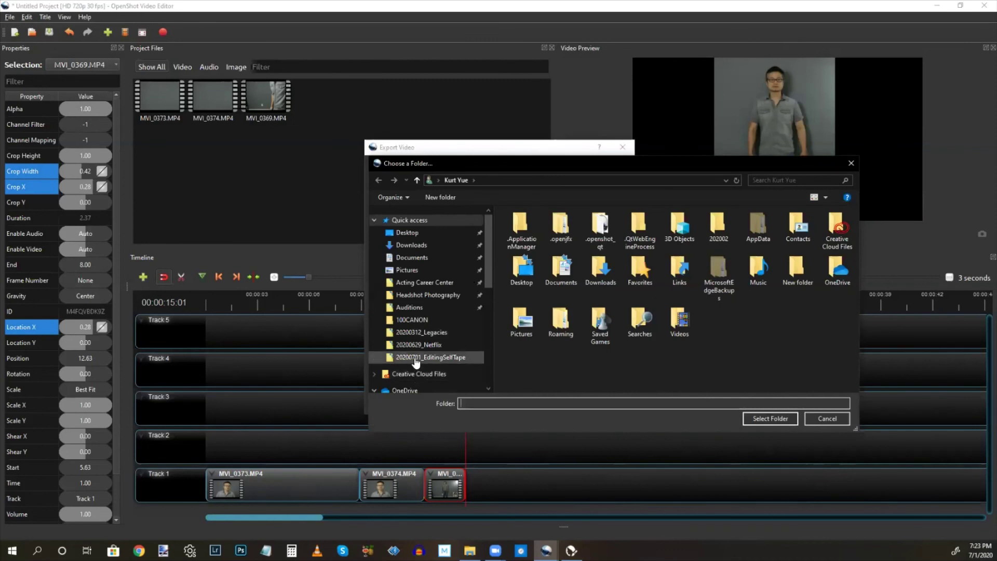
click(771, 419)
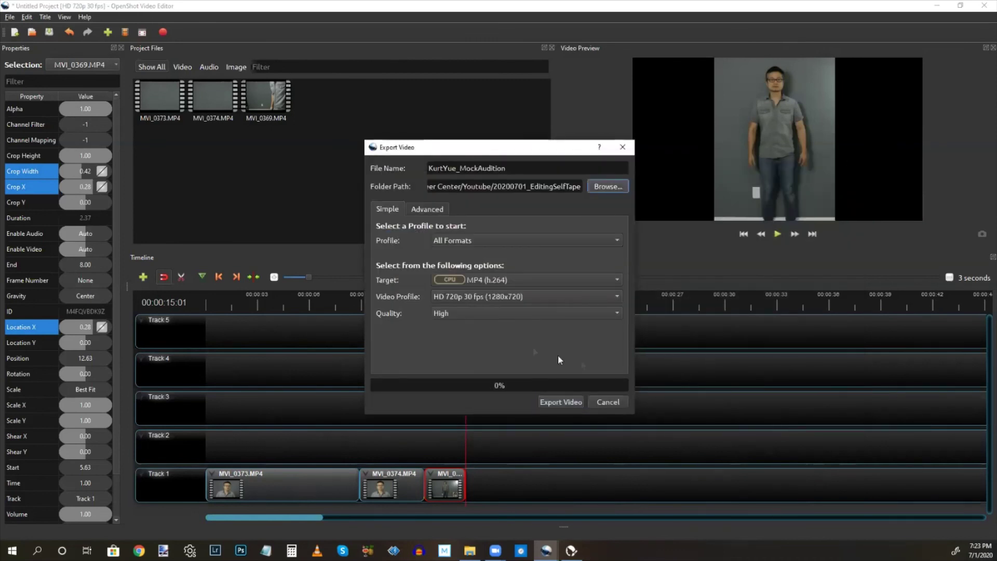
- Choose the HD 1080p 30 fps video profile and render the MP4
click(454, 301)
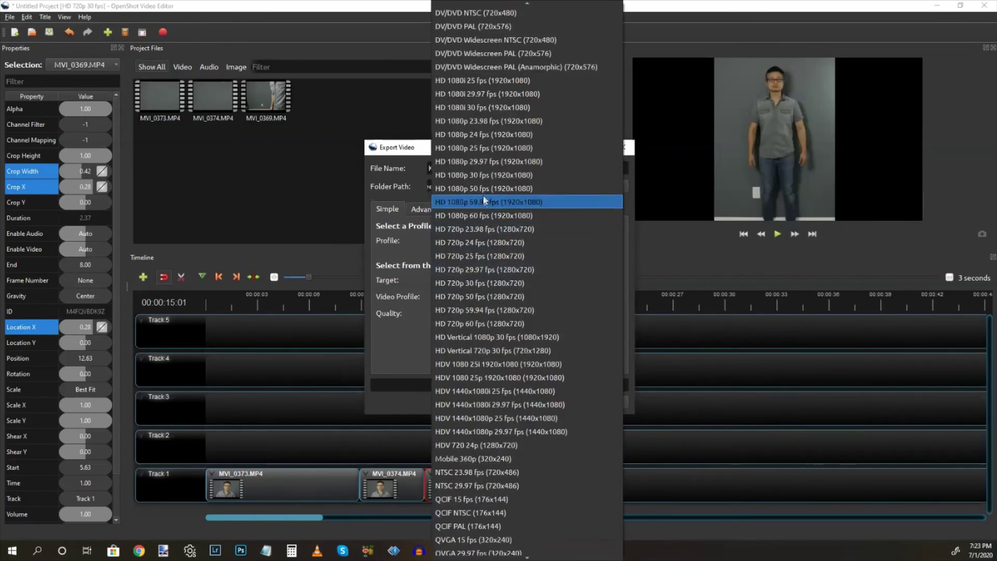
click(484, 176)
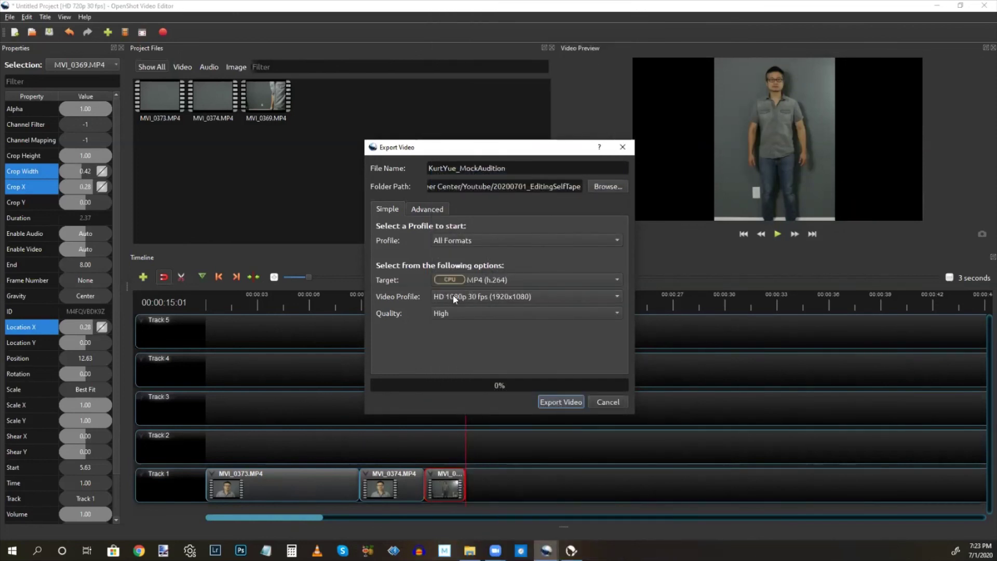
click(545, 403)
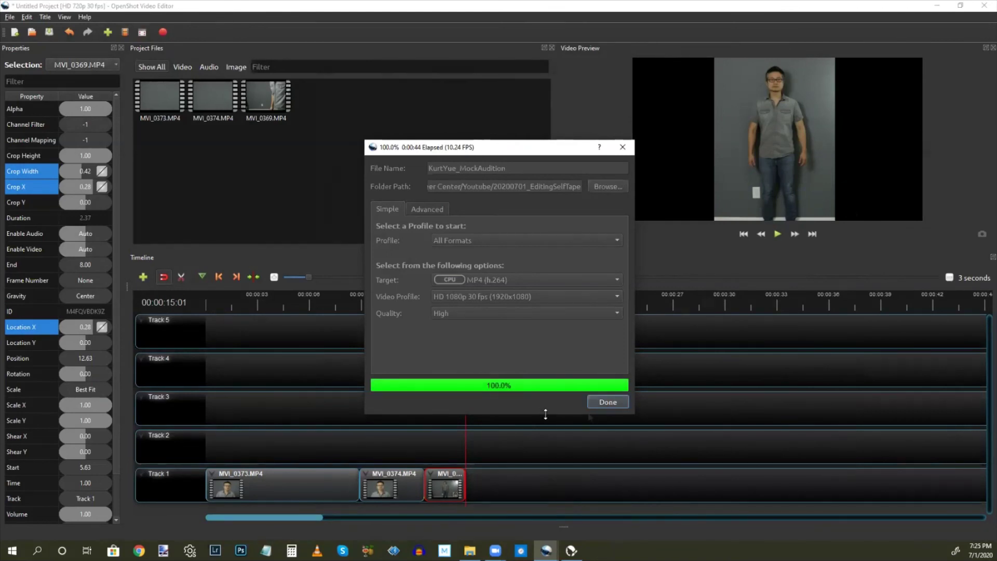
- Close the export dialog and open the exported MP4 from 20200701_EditingSelfTape in VLC
click(608, 402)
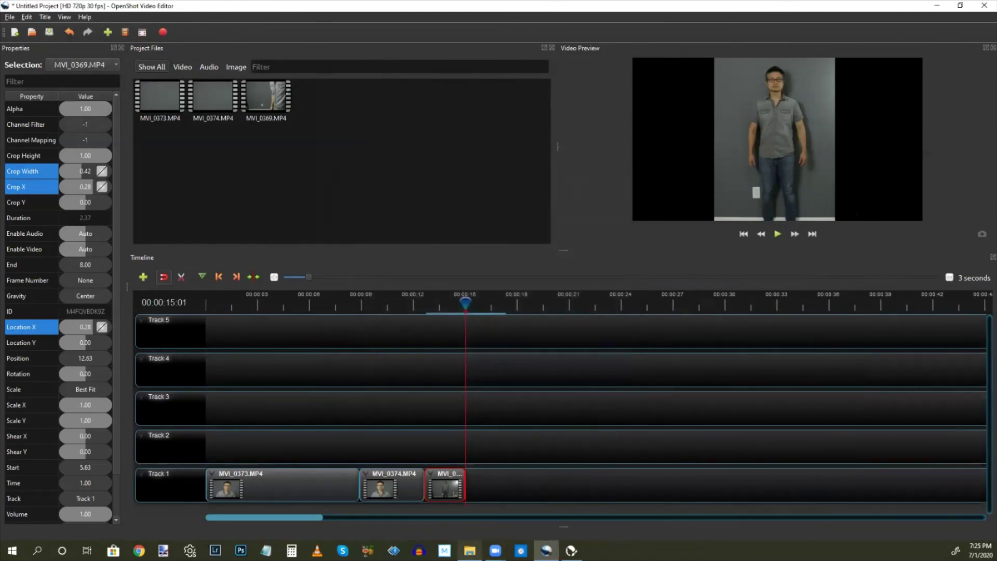
click(469, 550)
click(491, 219)
double_click(491, 219)
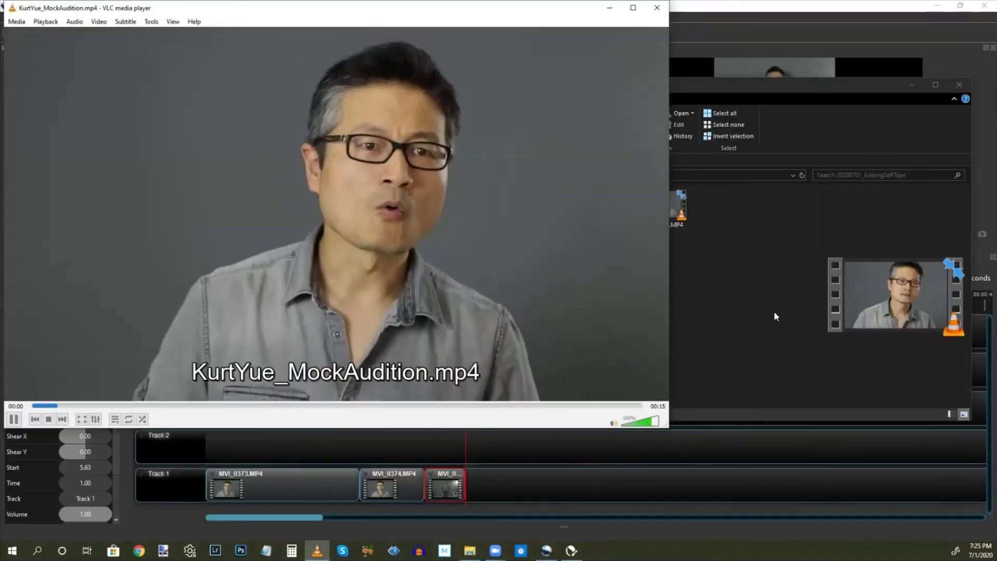